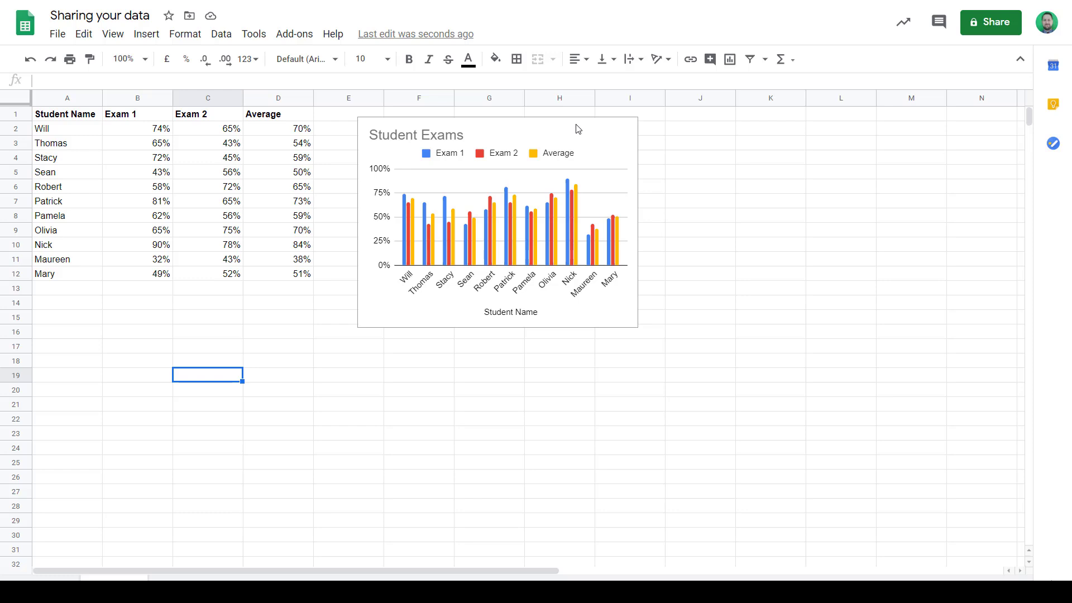
- Move the Student Exams chart below the table, starting at row 14, and widen it to the end of column G
left_click(567, 130)
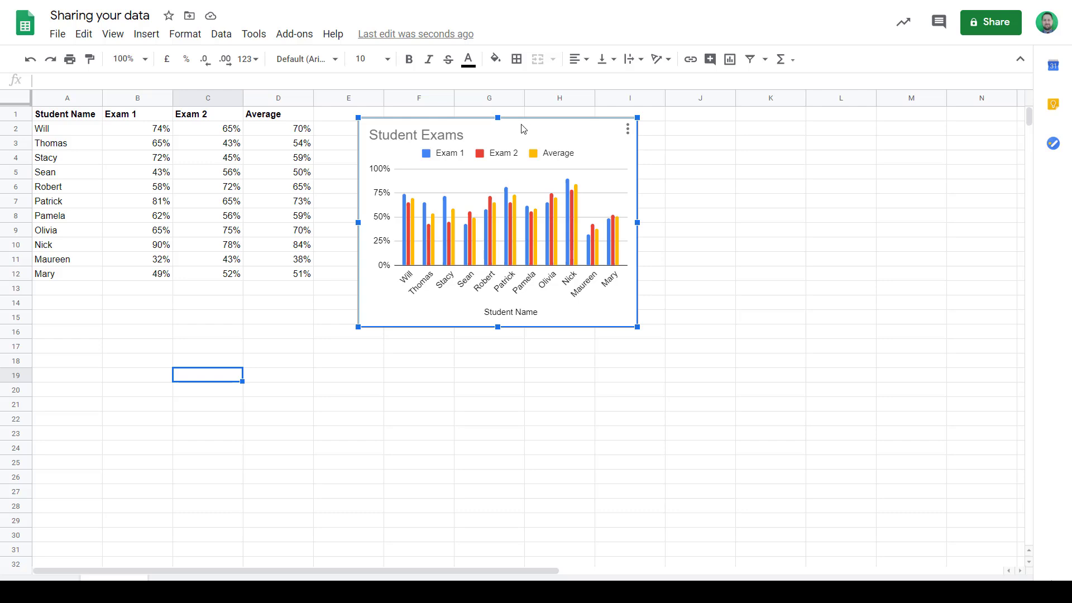
left_click_drag(520, 127, 200, 305)
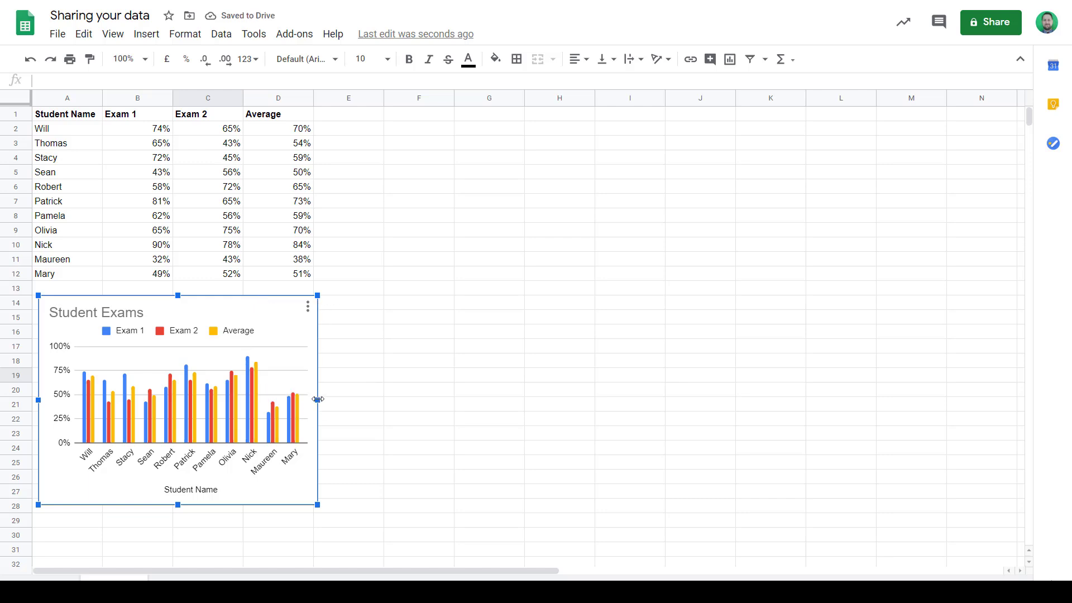
left_click_drag(317, 400, 525, 400)
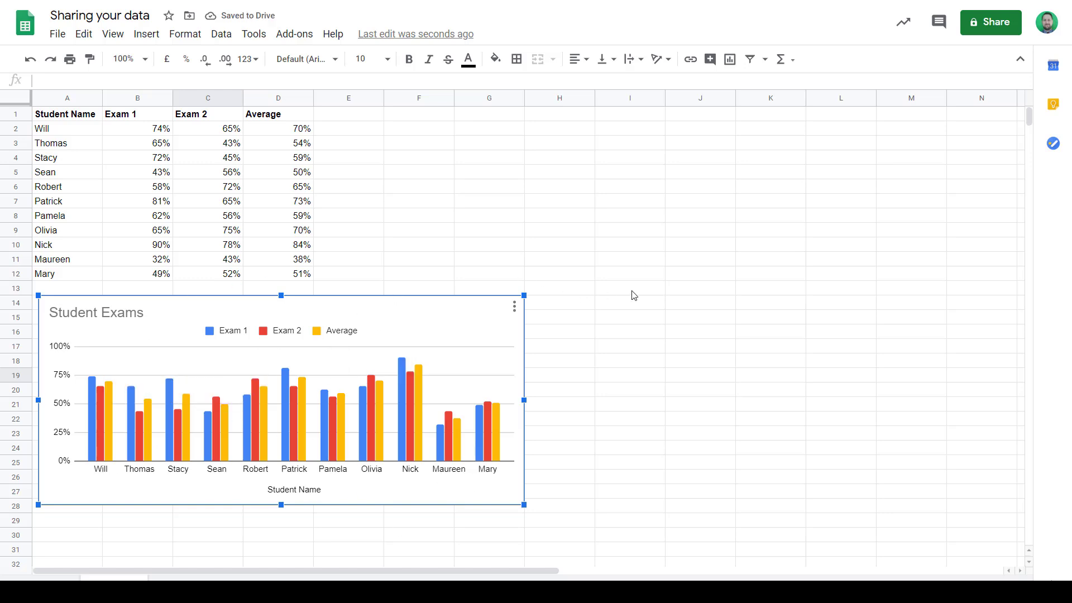
left_click(568, 322)
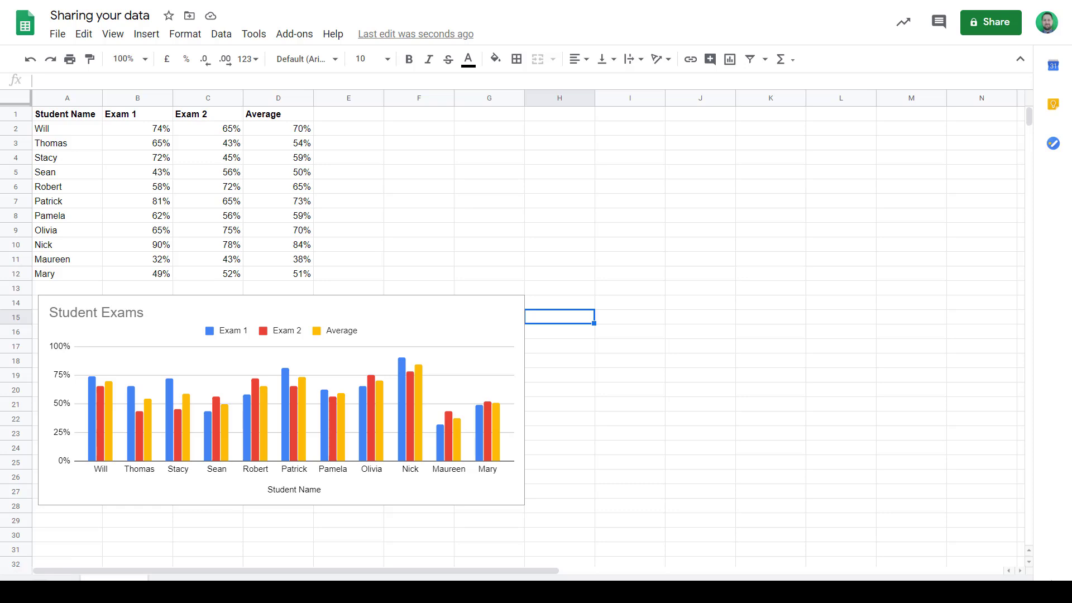
- Copy the Student Exams chart and paste it near the top of a new blank sheet
left_click(39, 586)
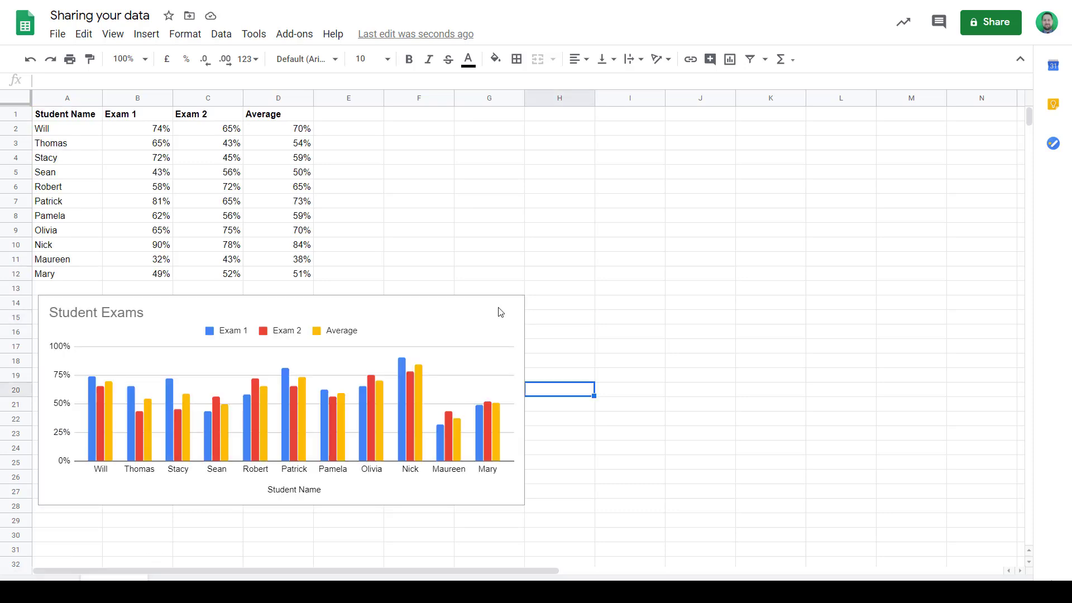
left_click(514, 306)
left_click(514, 306)
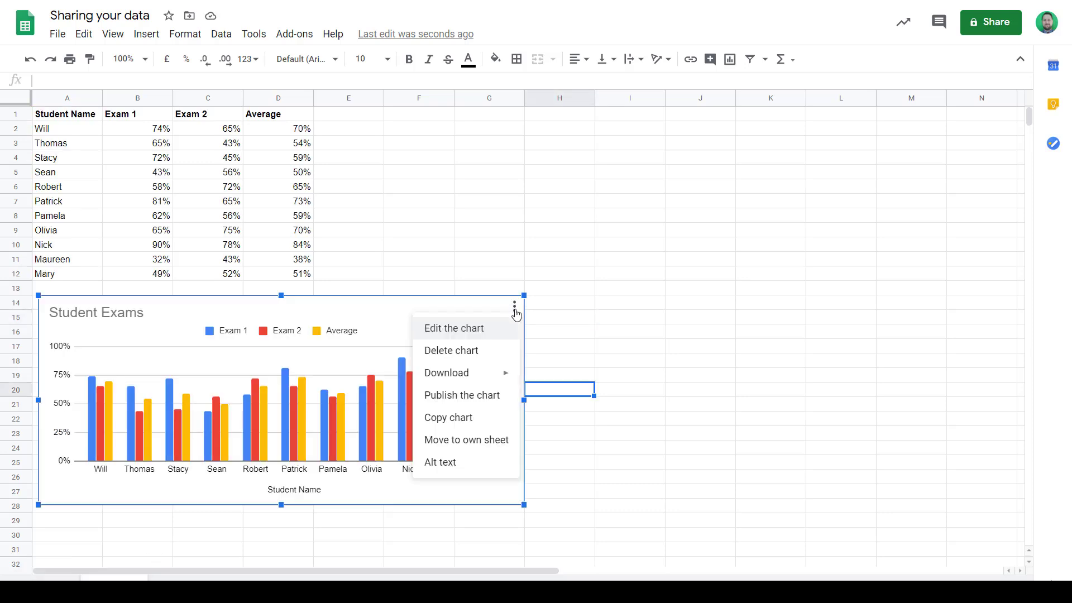
left_click(473, 422)
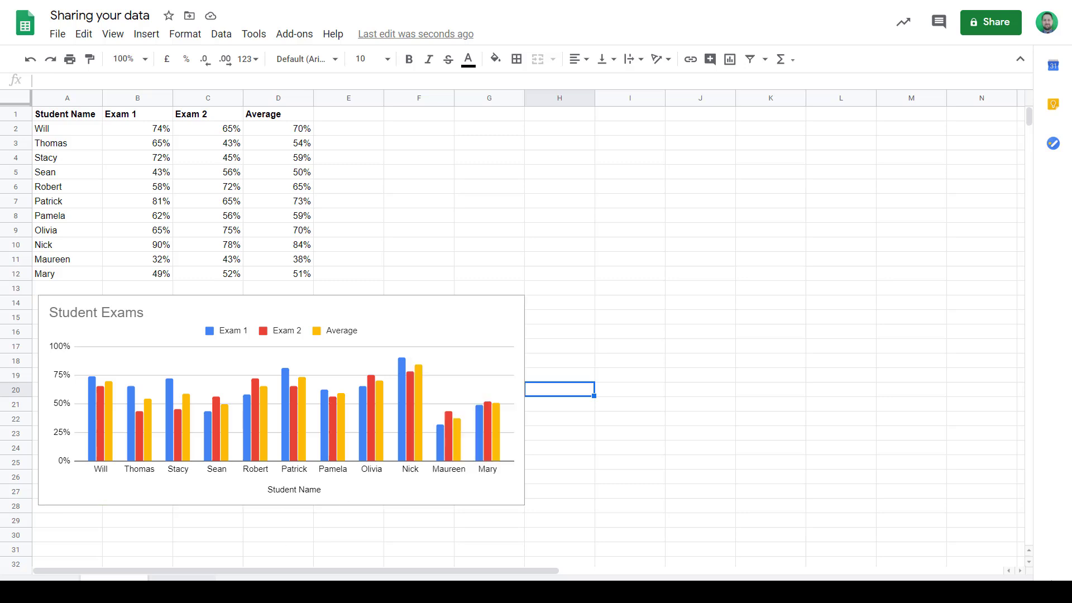
left_click(181, 577)
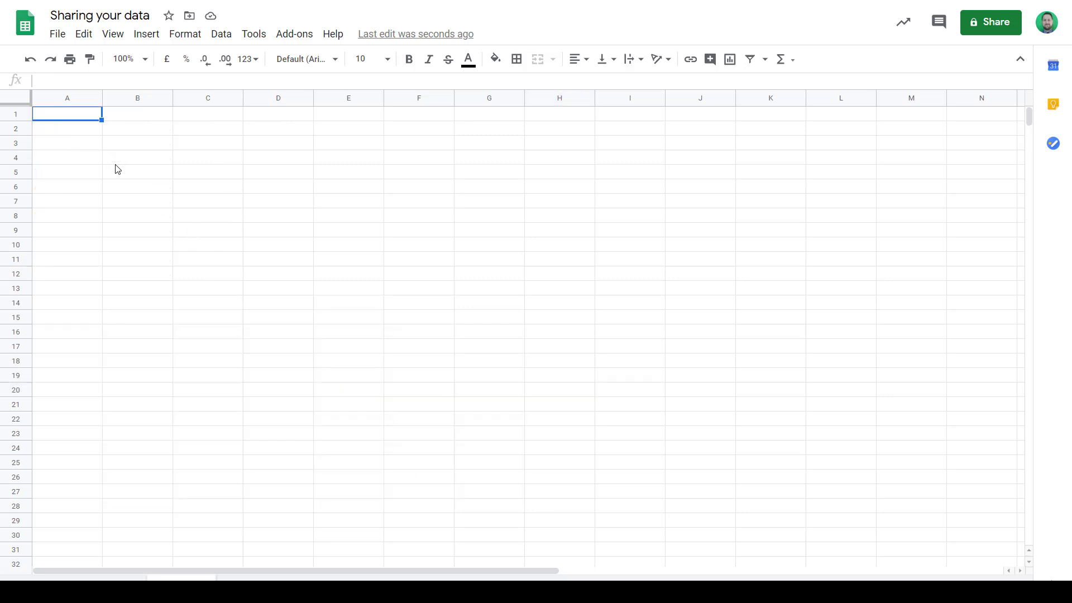
key("ctrl+v")
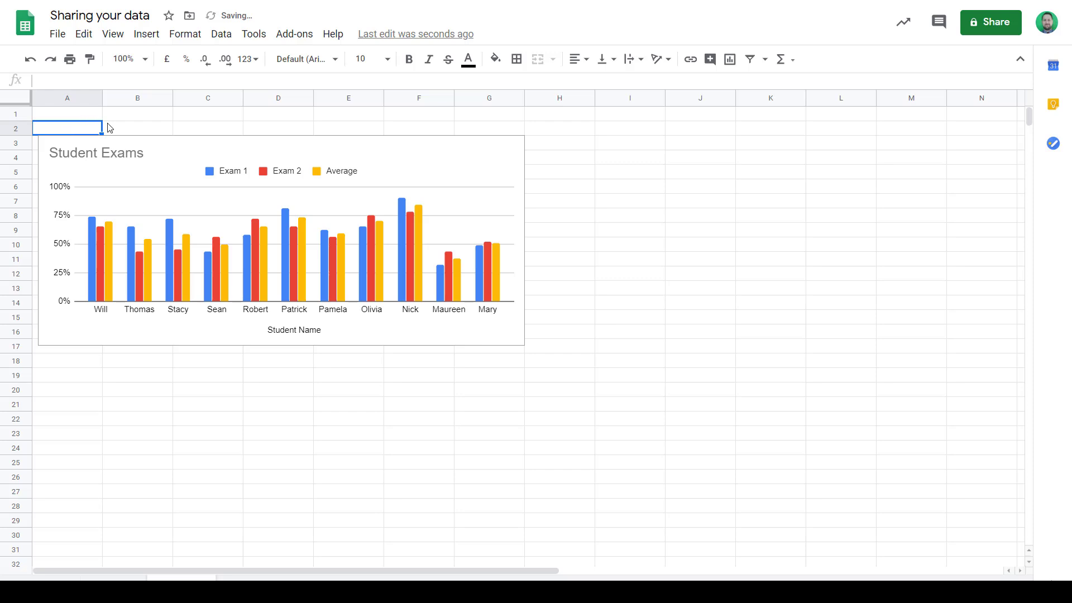
- Enter the label "Chart 1 info" in cell A1 above the pasted chart
left_click(137, 130)
left_click(78, 116)
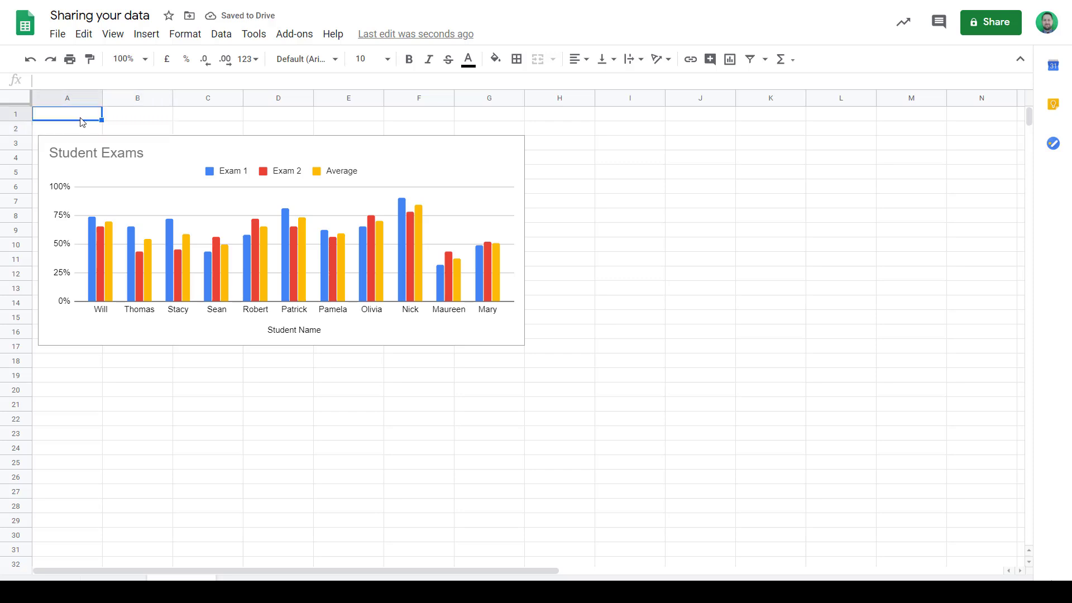
type("Chart 1 info")
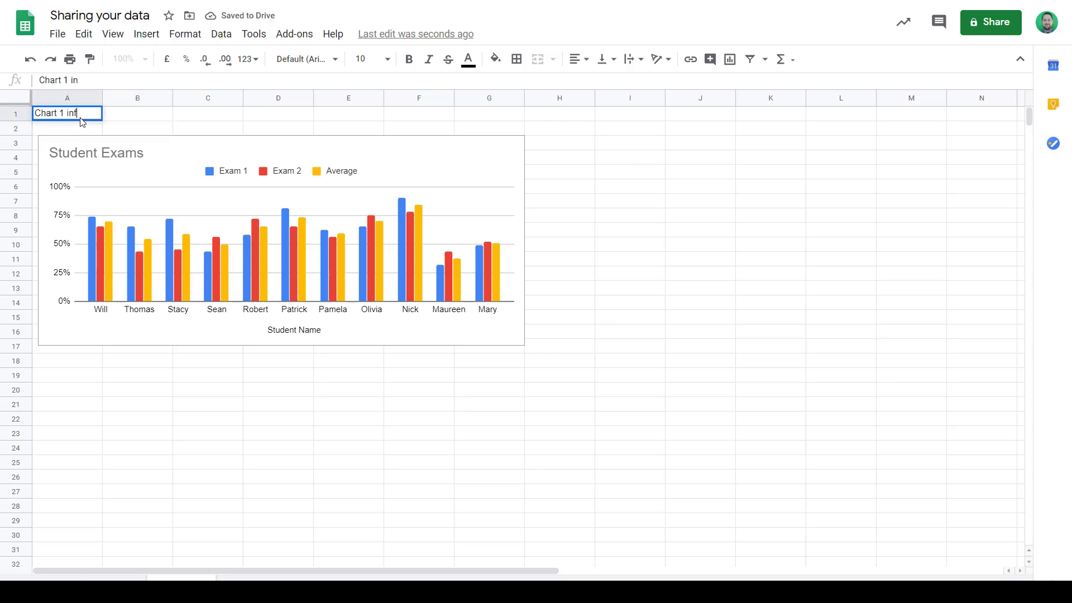
- Paste a second copy of the chart and arrange both side by side from columns A and G, each about five columns wide
left_click(622, 144)
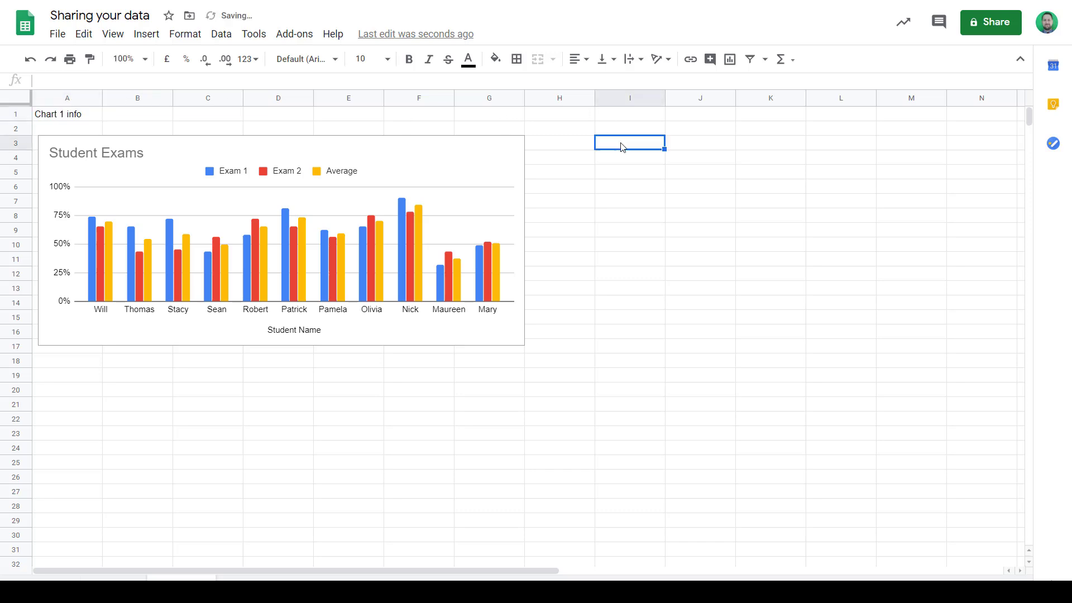
key("ctrl+v")
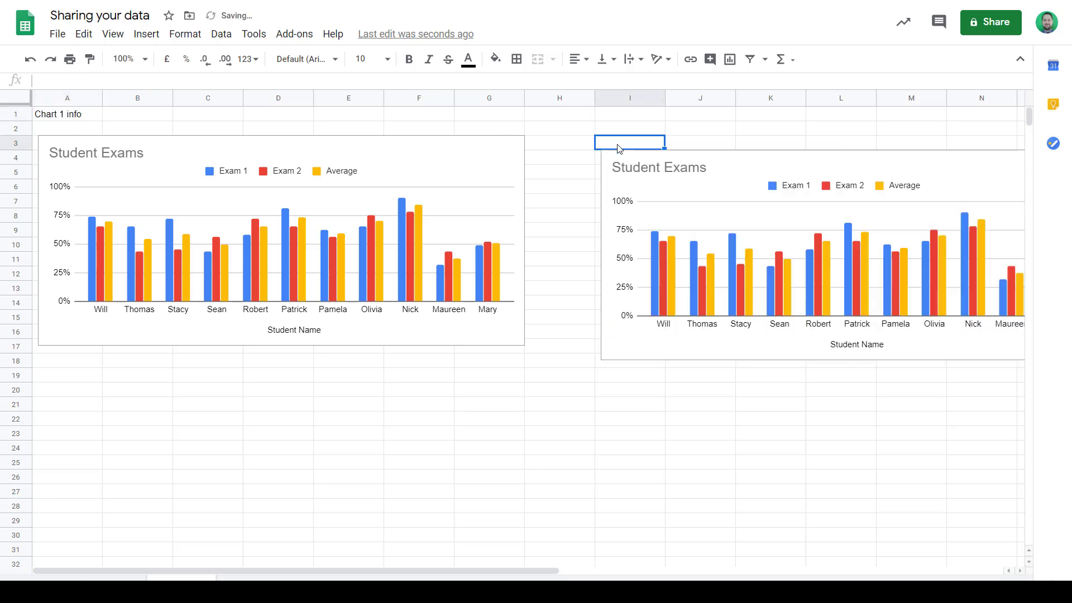
left_click(495, 152)
left_click_drag(524, 241, 385, 254)
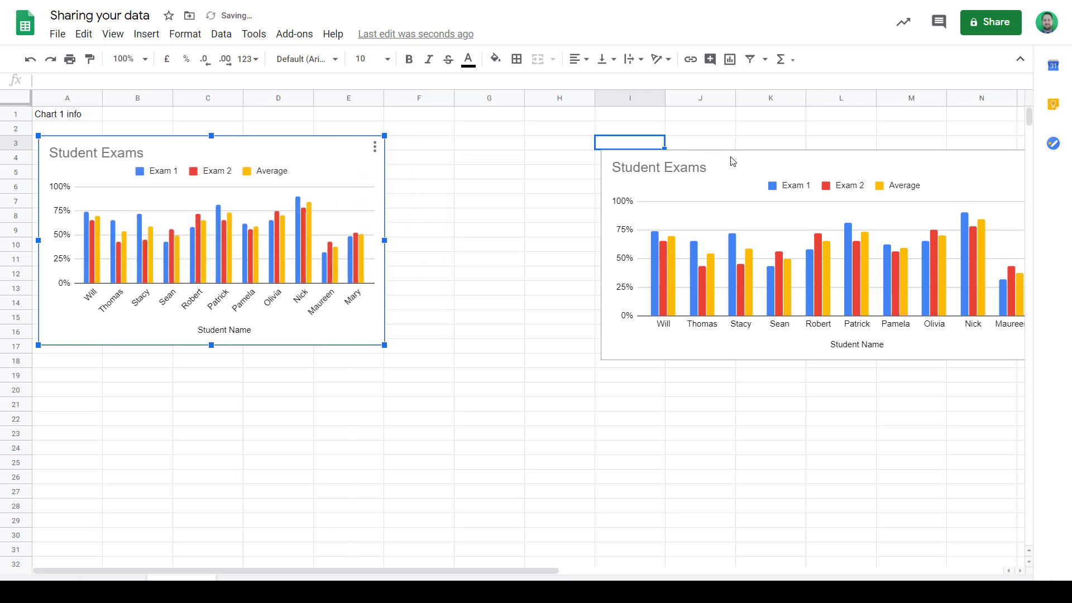
left_click_drag(770, 159, 603, 149)
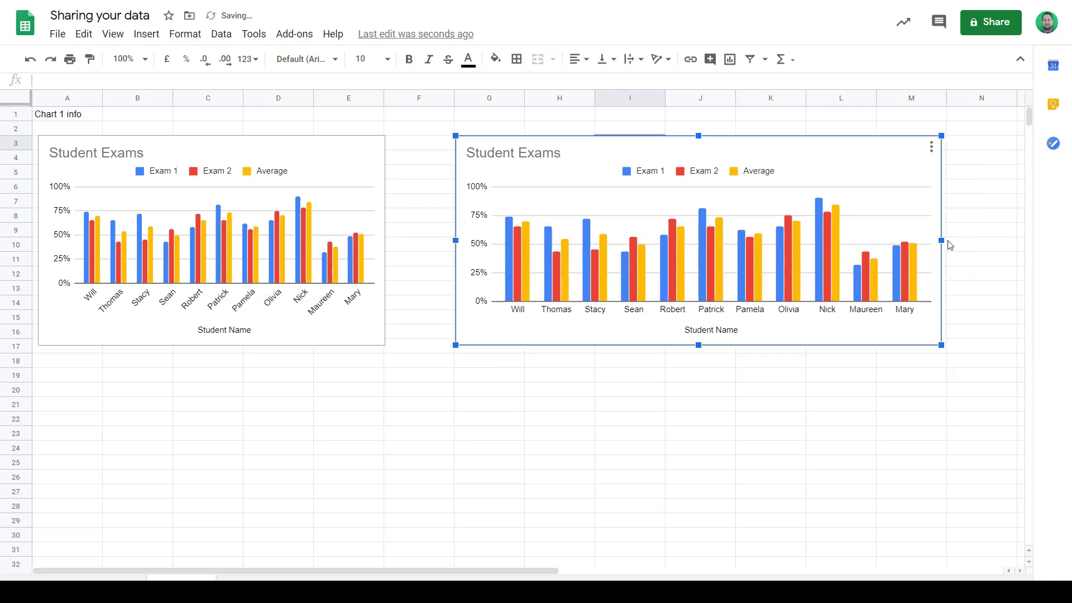
left_click_drag(939, 240, 805, 255)
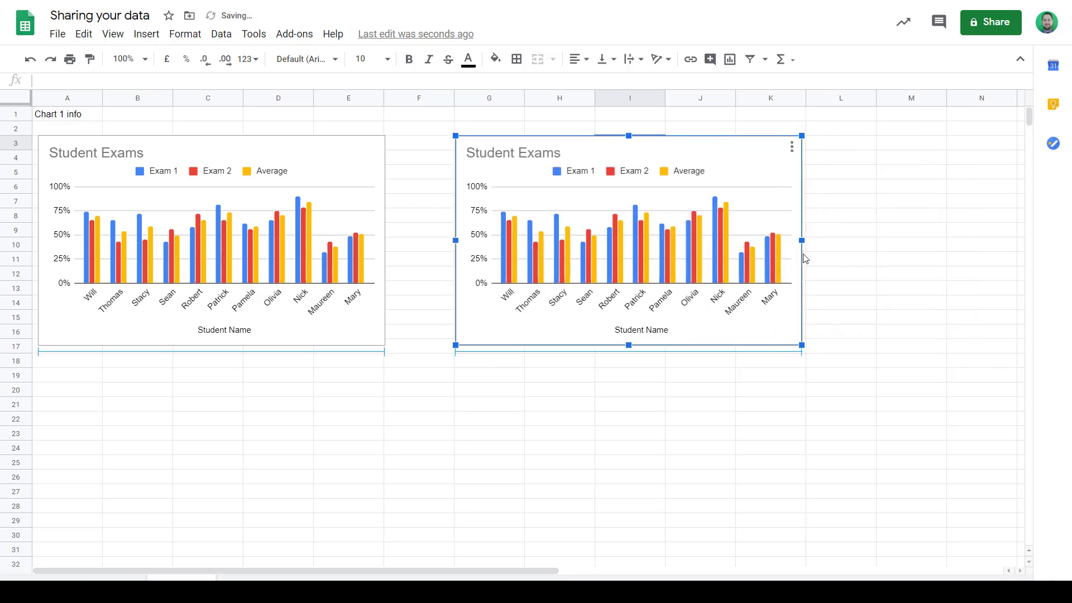
- Enter the label "Chart 2 info" in cell G1 and narrow column F to reduce the gap between the two charts
left_click(506, 113)
type("Chart ")
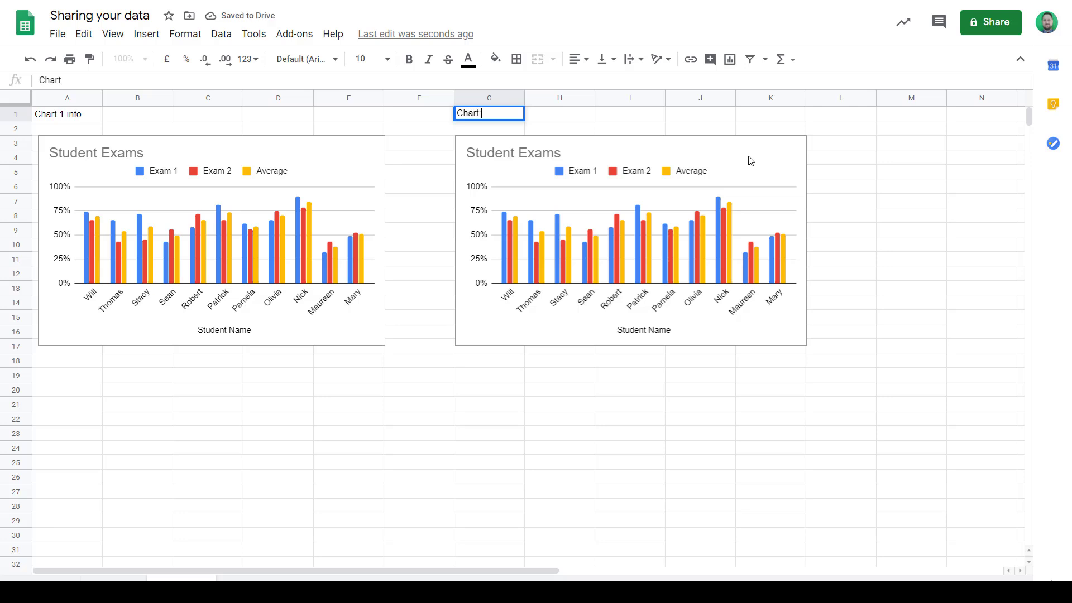
type("2 info")
left_click(513, 394)
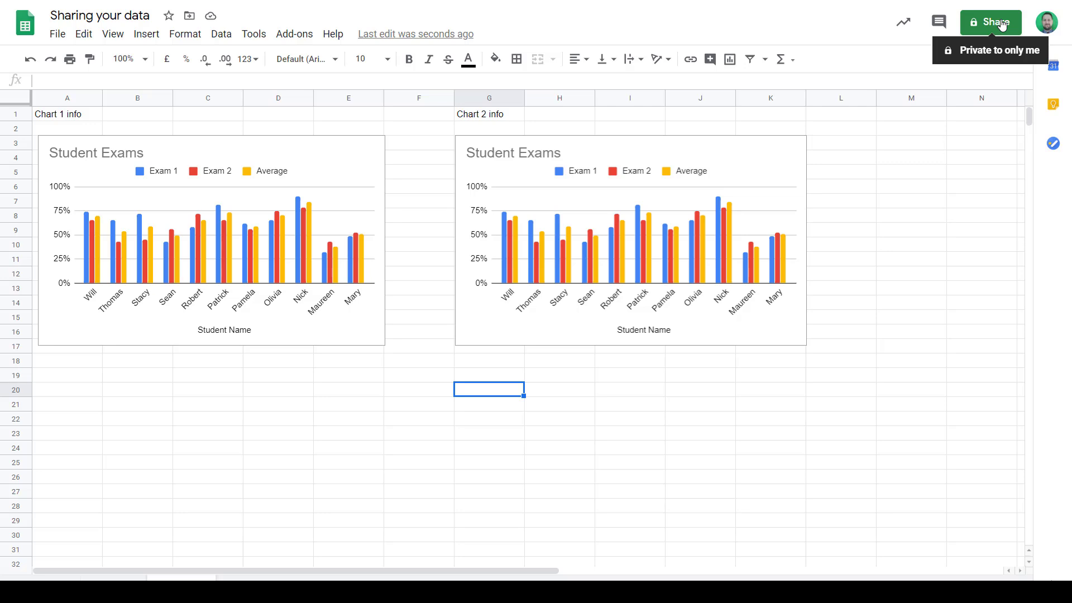
left_click_drag(454, 96, 456, 96)
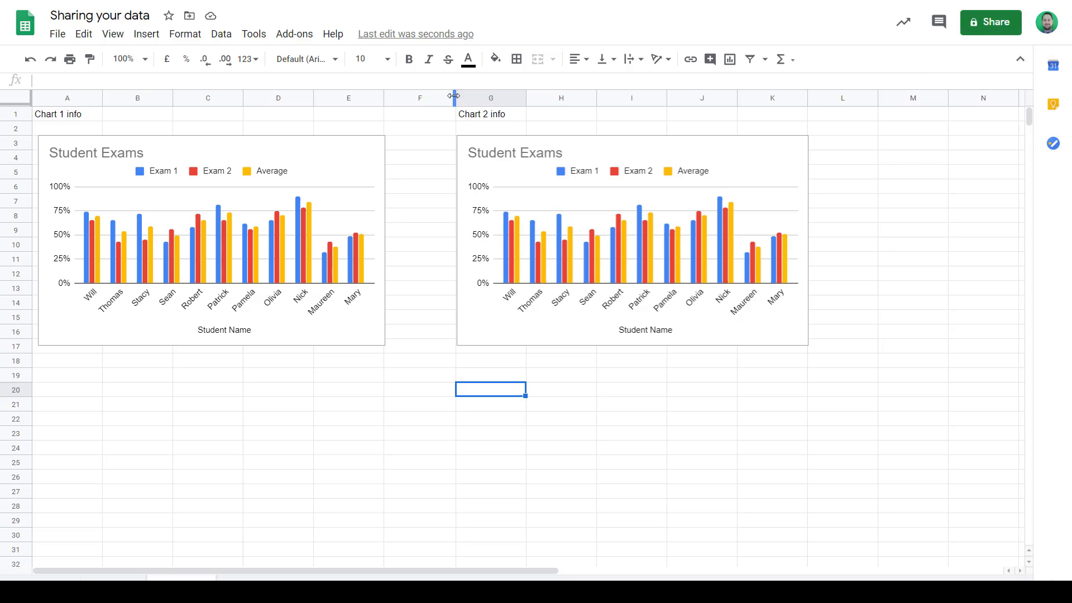
left_click_drag(454, 96, 416, 96)
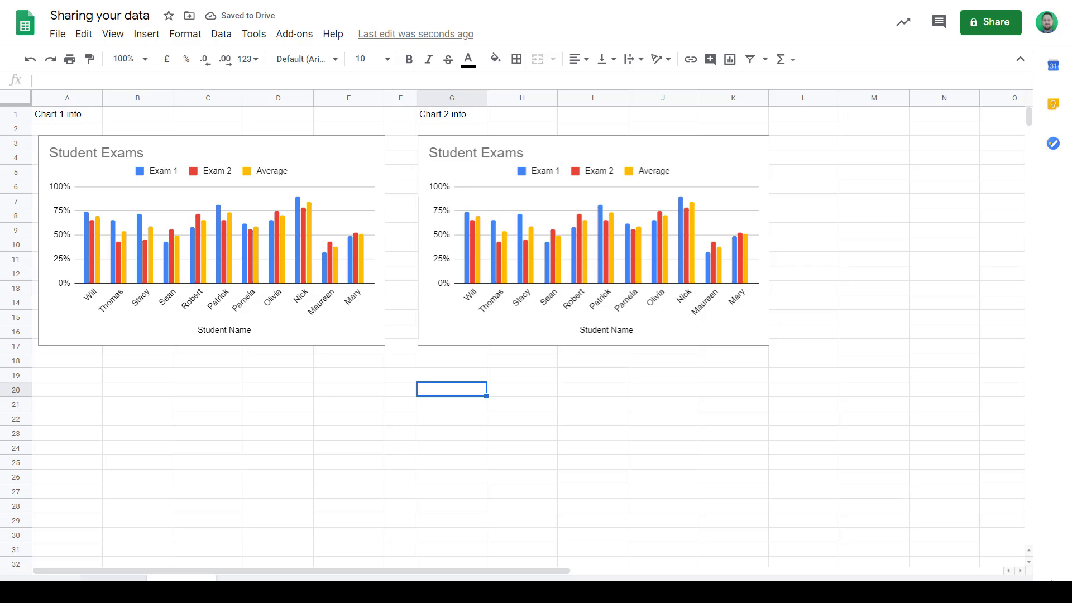
- Return to the exam data sheet and move its Student Exams chart to its own sheet
left_click(125, 576)
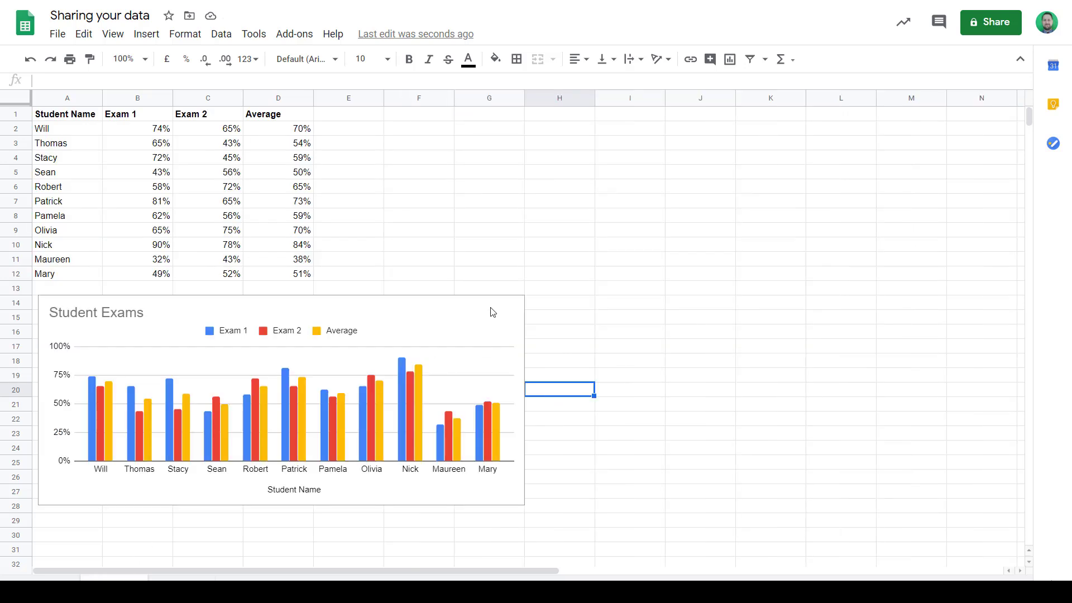
left_click(468, 311)
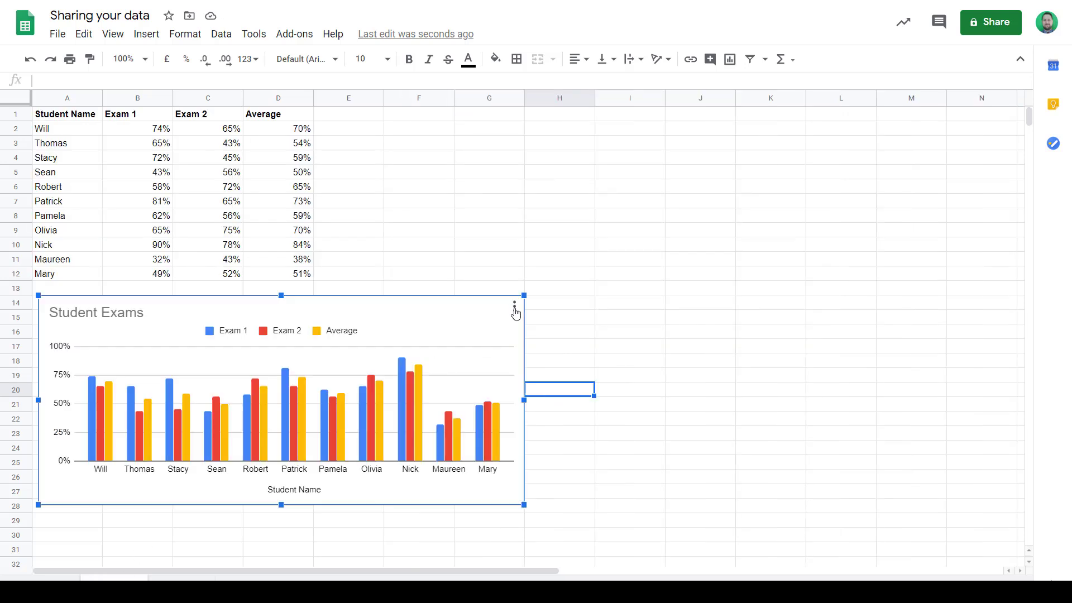
left_click(514, 305)
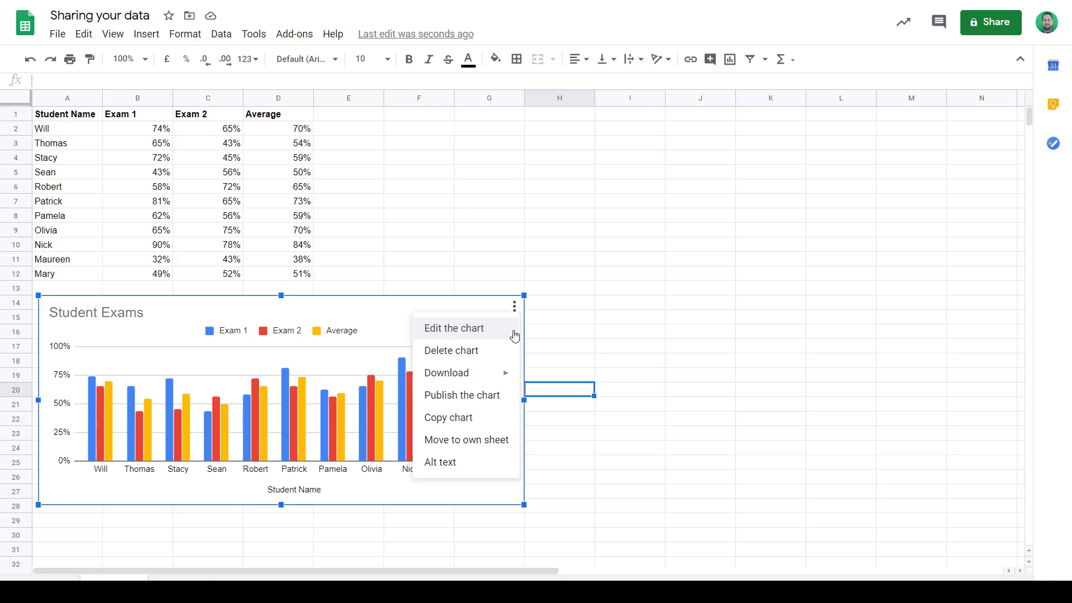
left_click(463, 441)
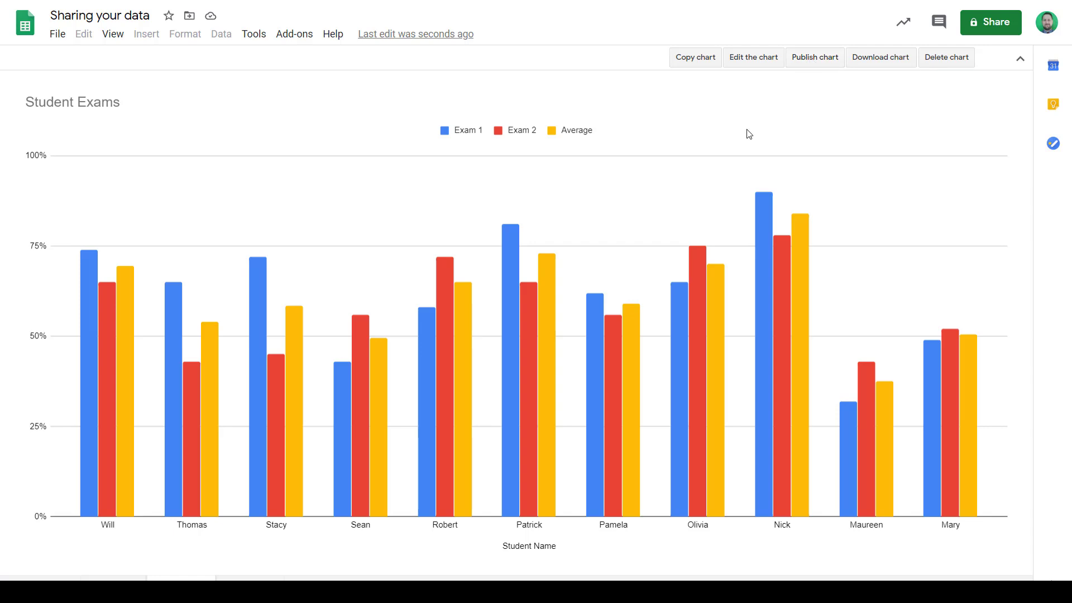
- Publish the Student Exams chart to the web as an interactive link and confirm the publication
left_click(821, 60)
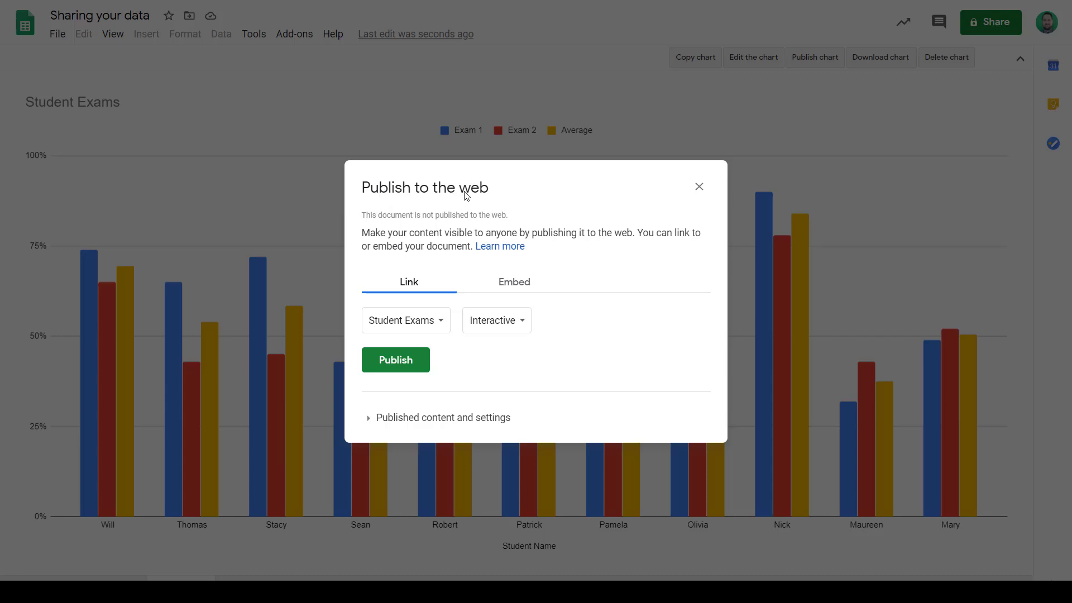
left_click(426, 327)
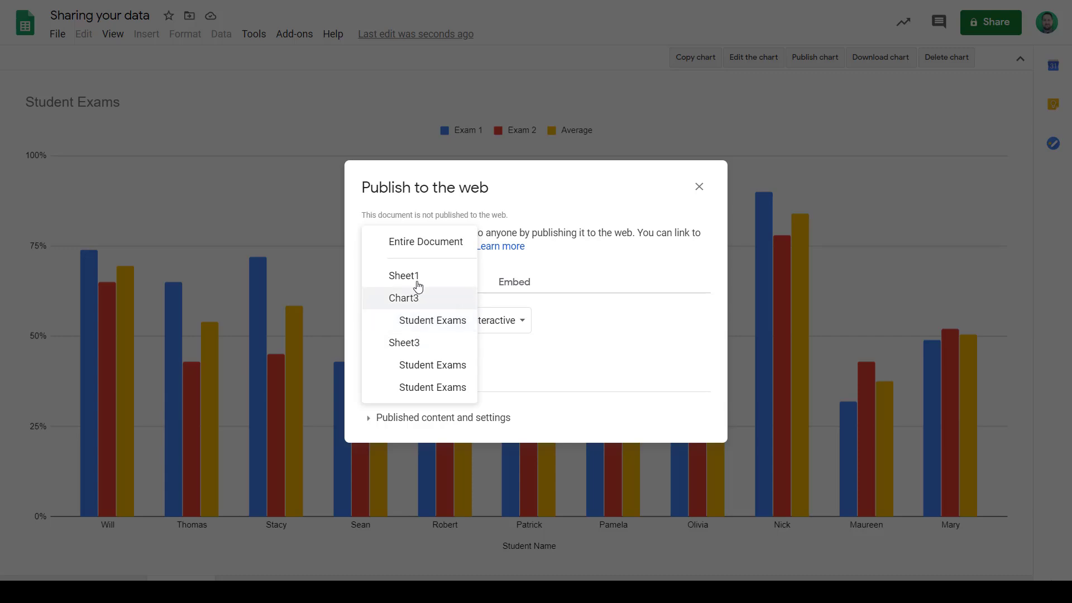
left_click(416, 329)
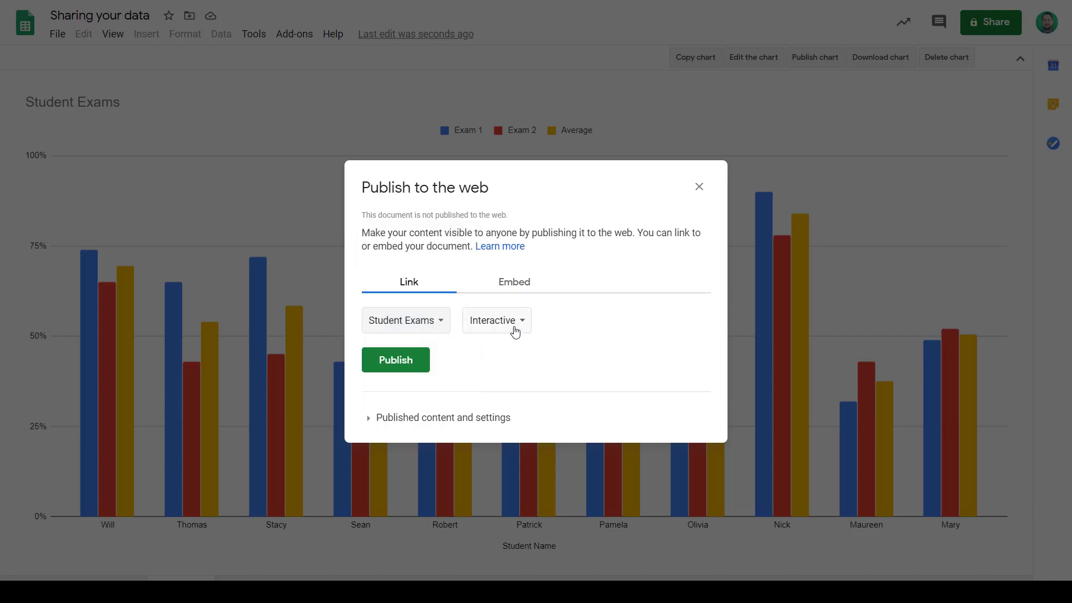
left_click(514, 332)
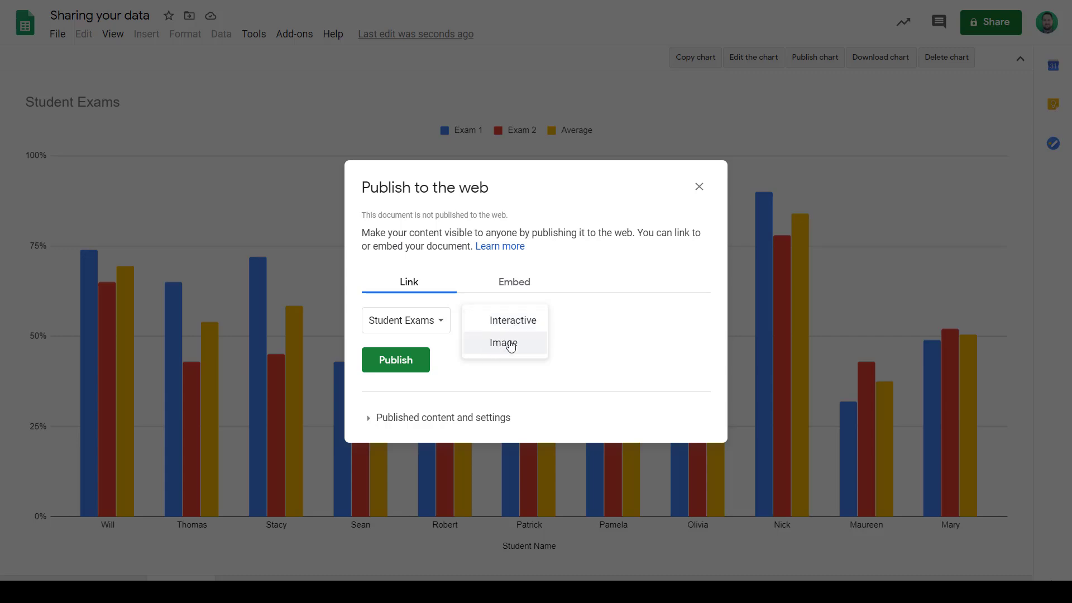
left_click(514, 327)
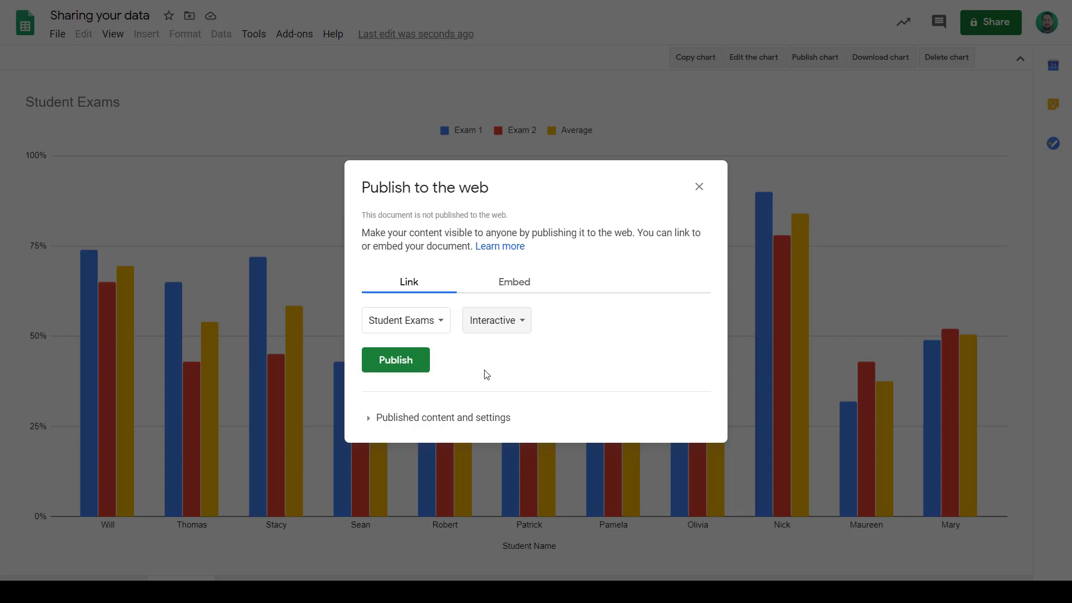
left_click(397, 366)
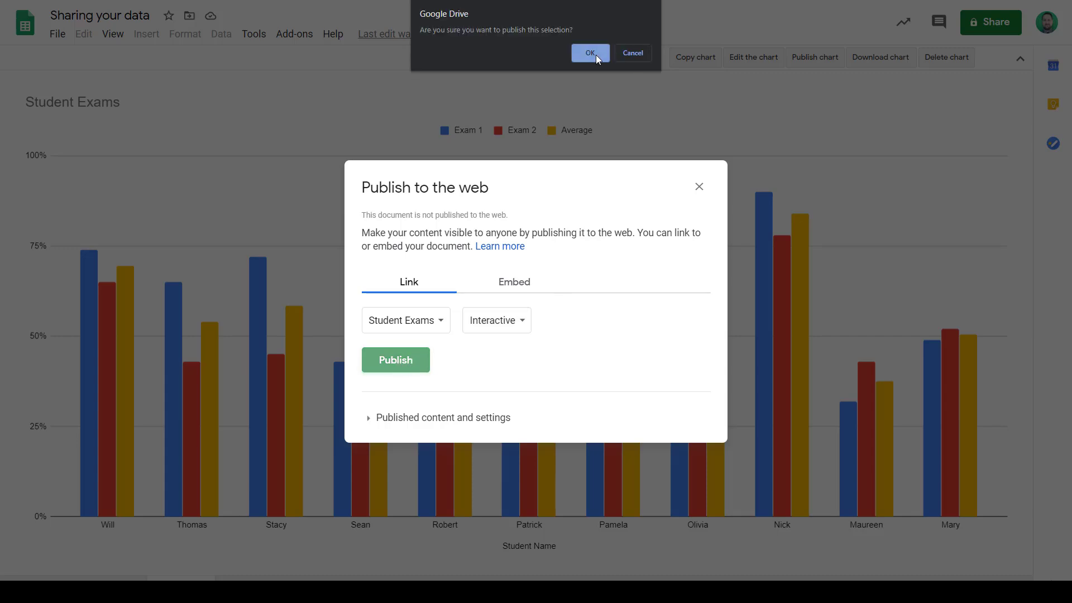
left_click(591, 54)
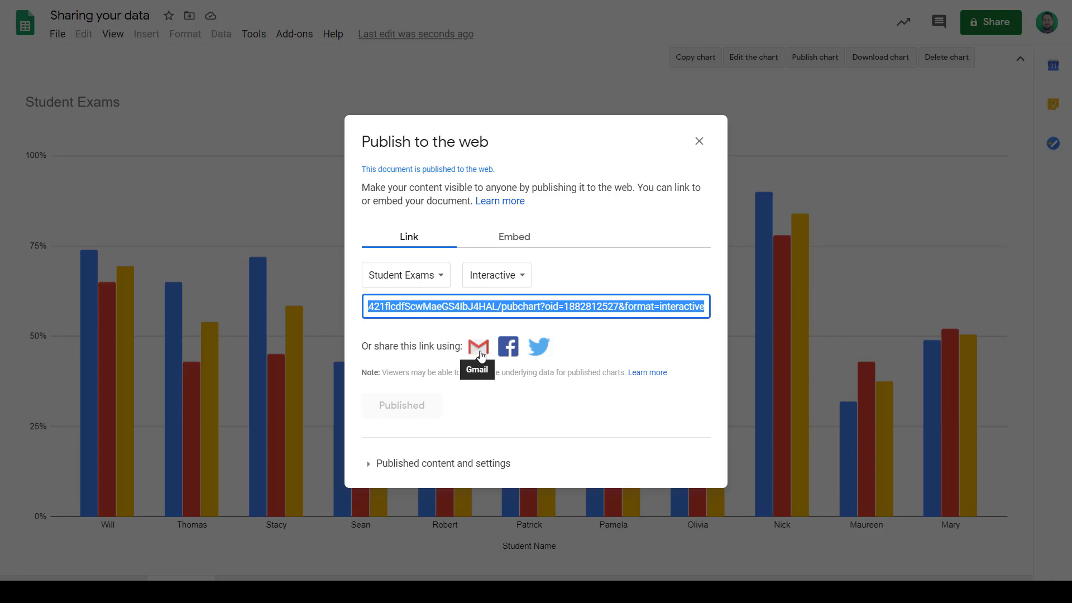
- Open the published chart's link in a new incognito browser window to check it
left_click(950, 119)
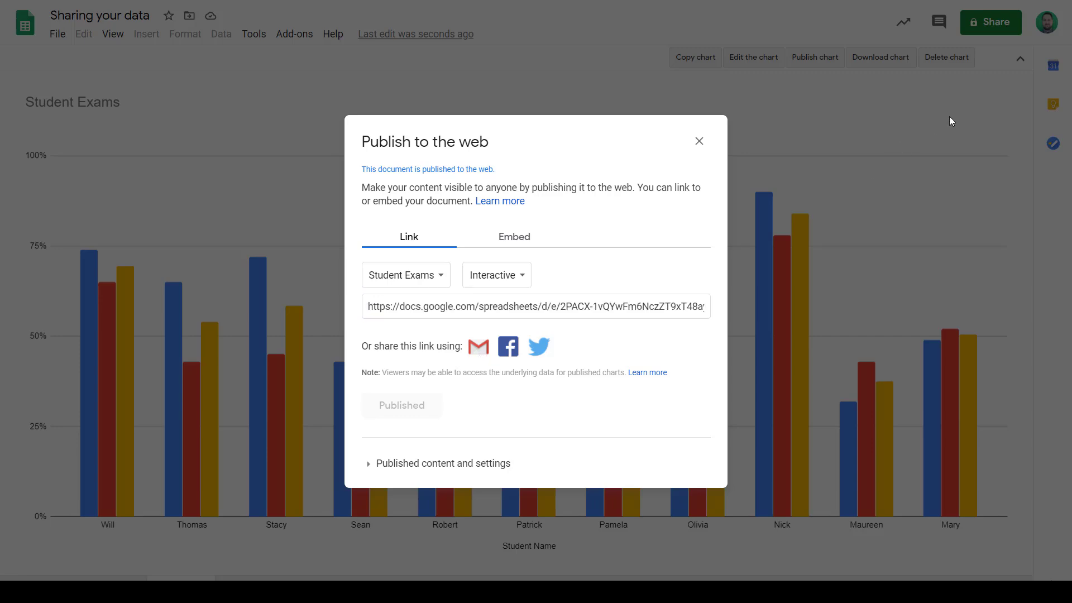
key("ctrl+shift+n")
key("ctrl+v")
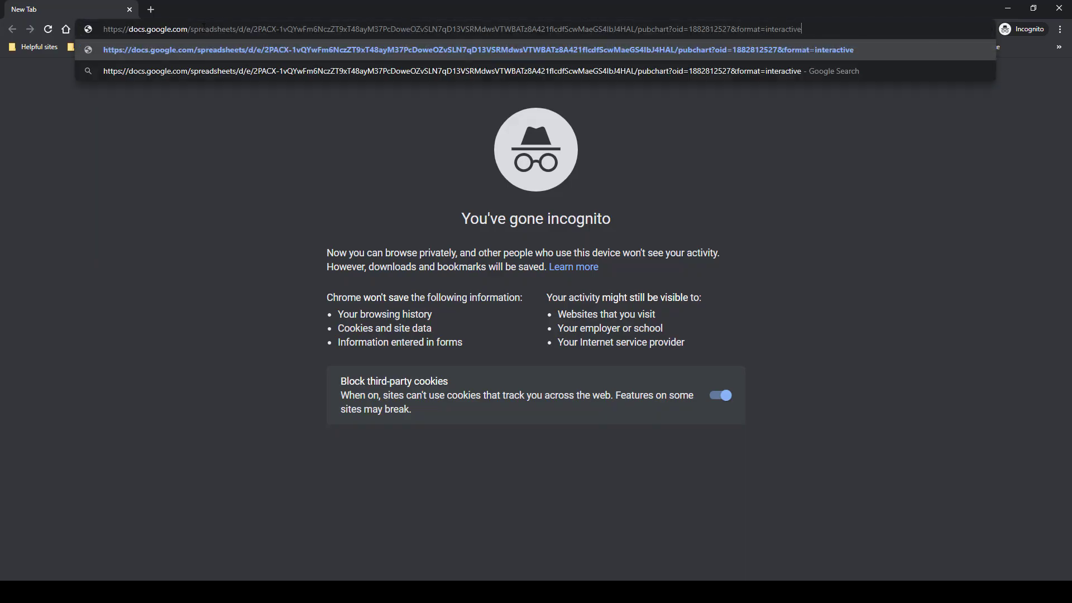
key("Return")
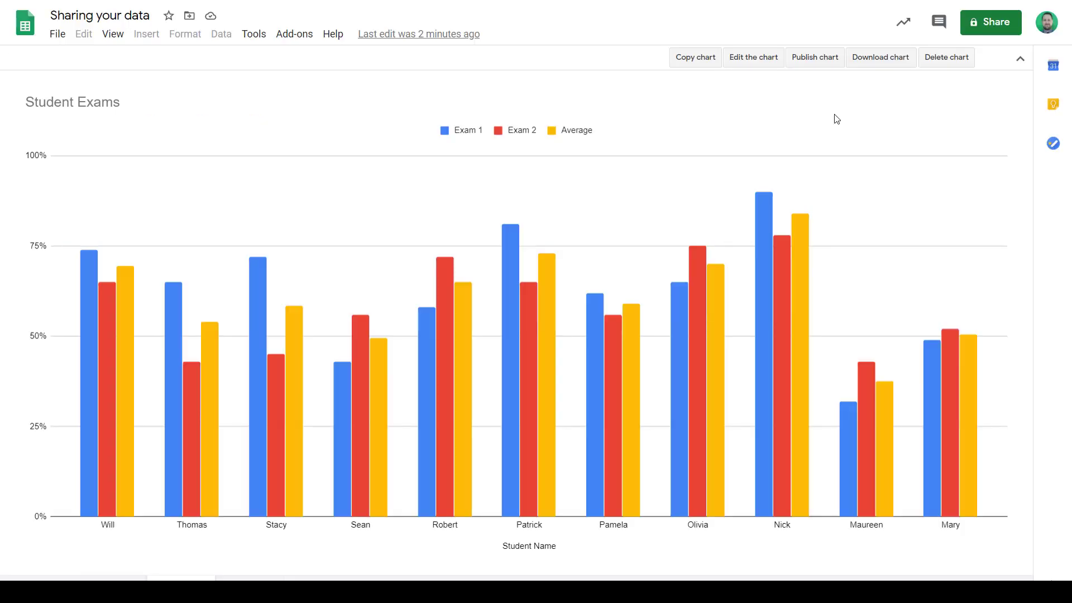
- Review the Student Exams chart's web publishing settings, including the viewer sign-in and automatic republishing options, without changing them
left_click(814, 58)
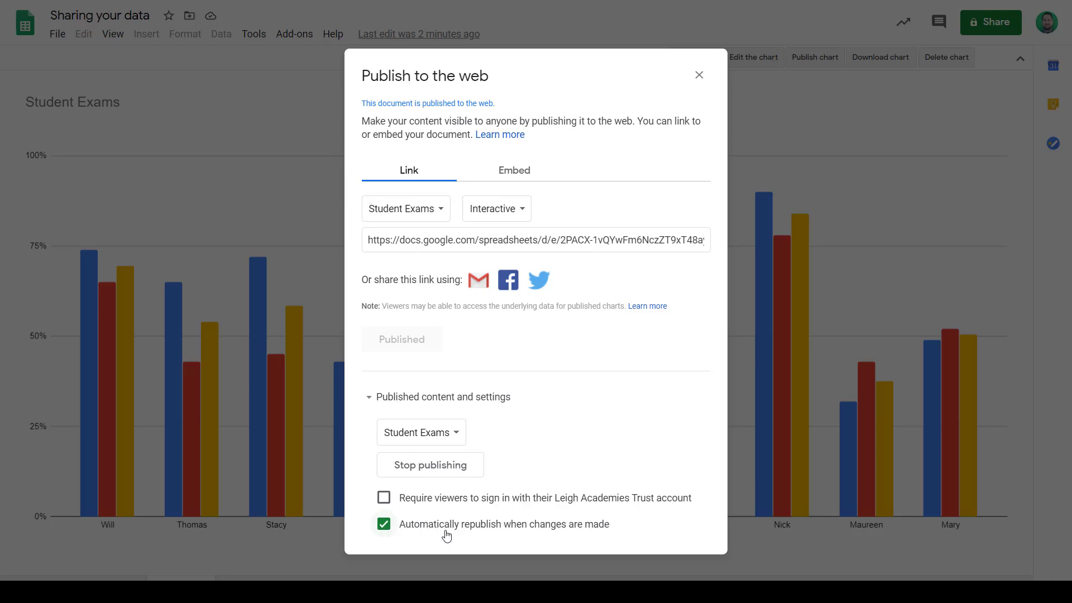
left_click(698, 76)
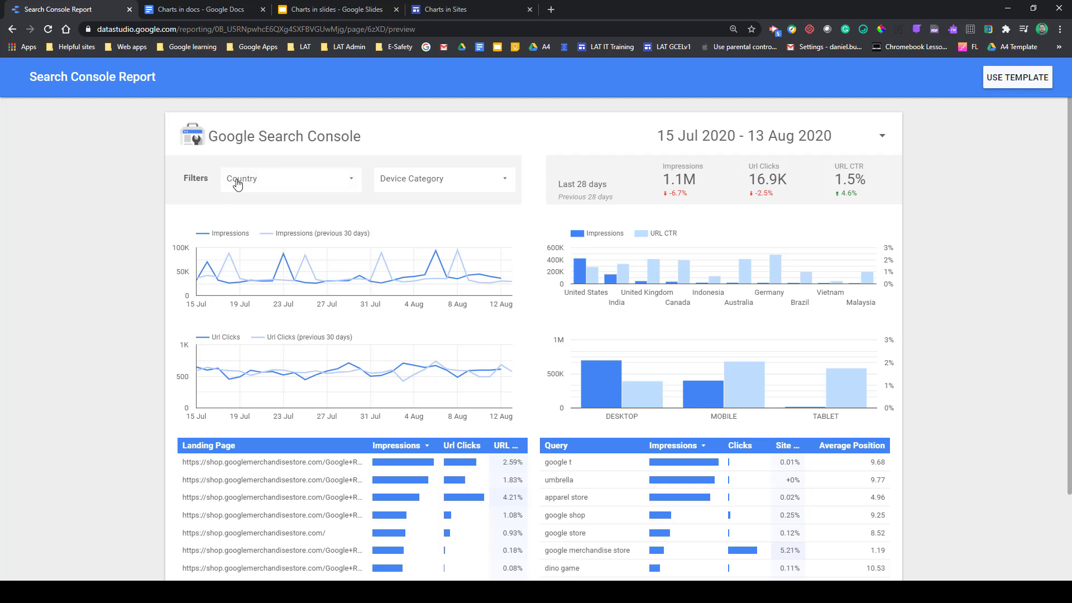
- In the Search Console Report, filter the data to only India as country and only MOBILE as device category
left_click(311, 184)
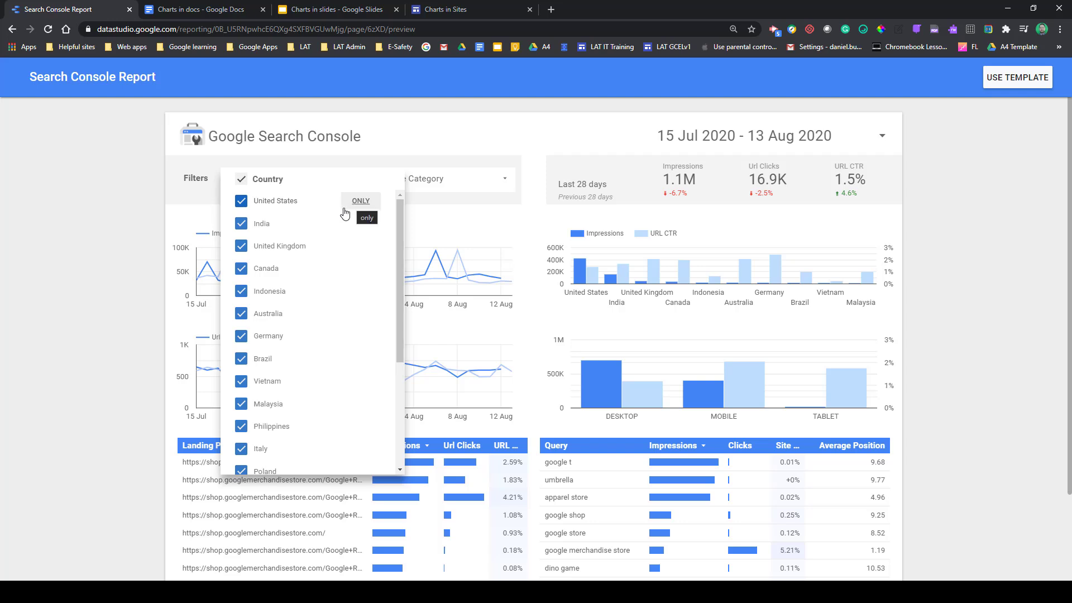
left_click(359, 223)
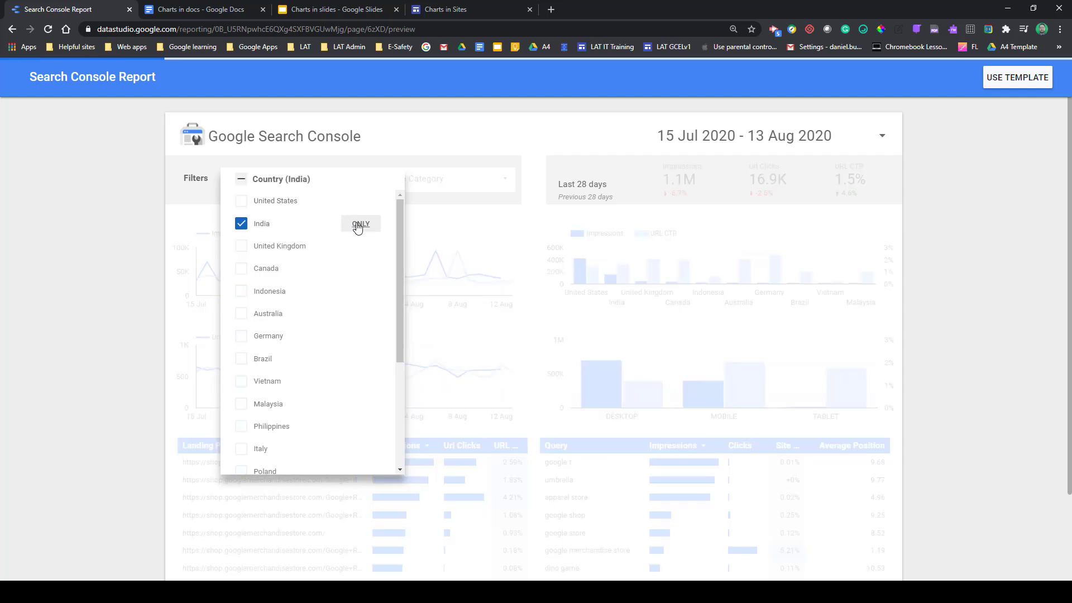
left_click(486, 226)
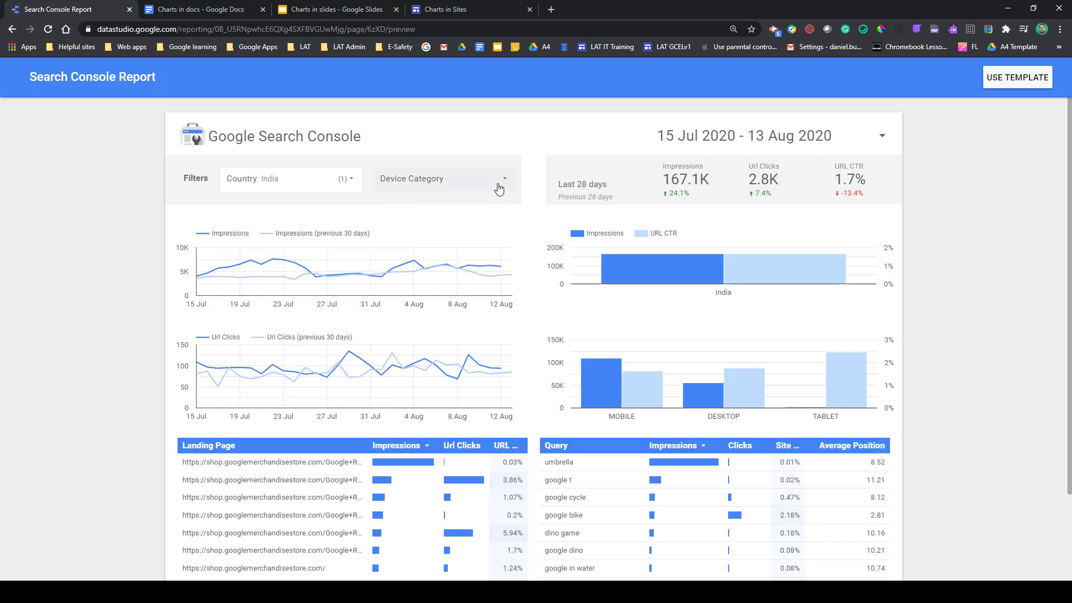
left_click(499, 188)
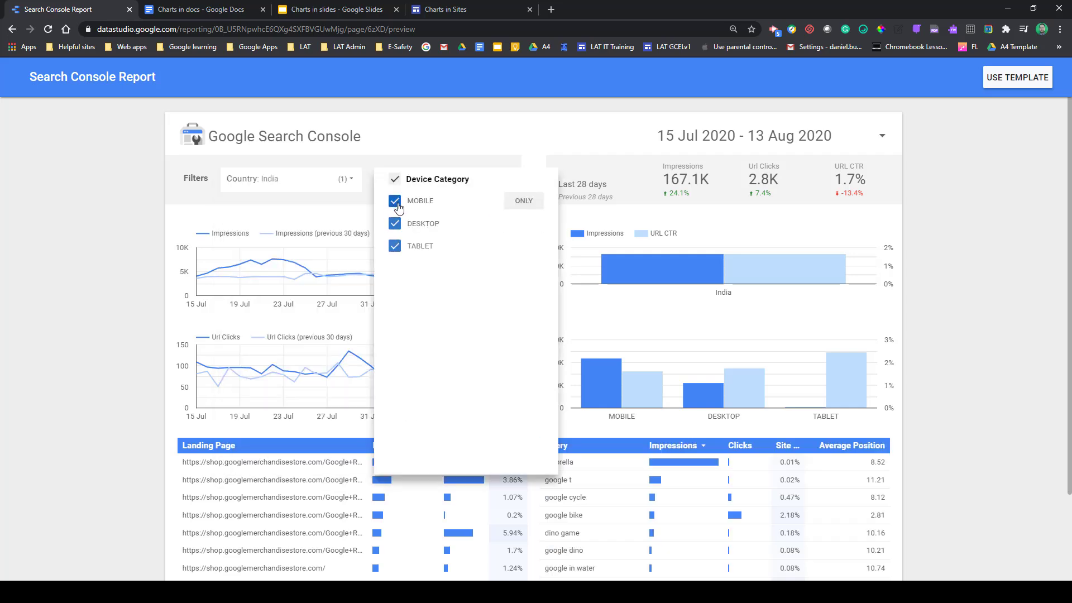
left_click(524, 202)
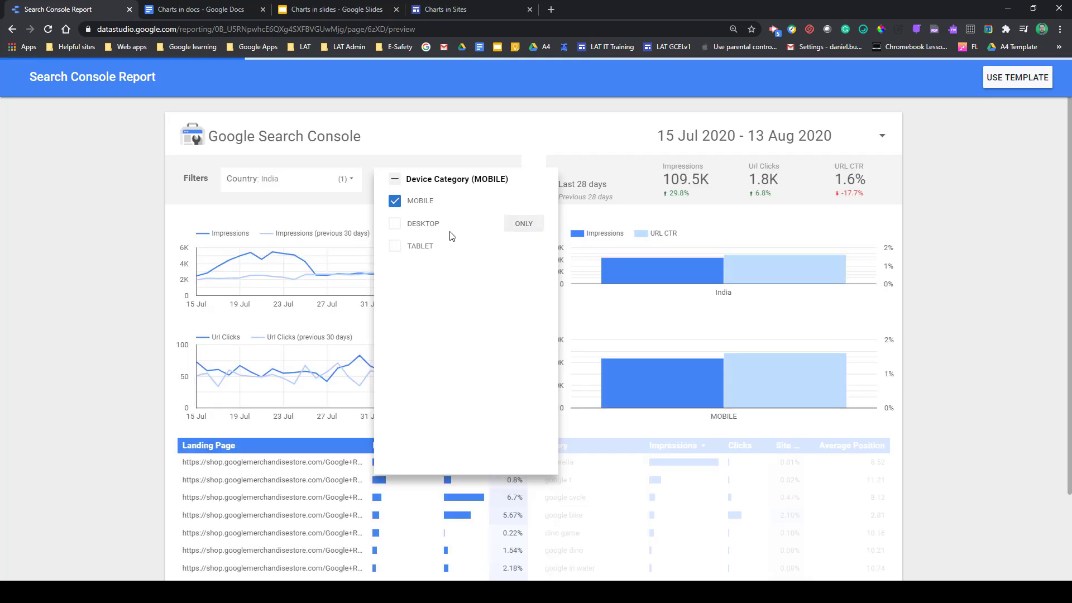
left_click(140, 219)
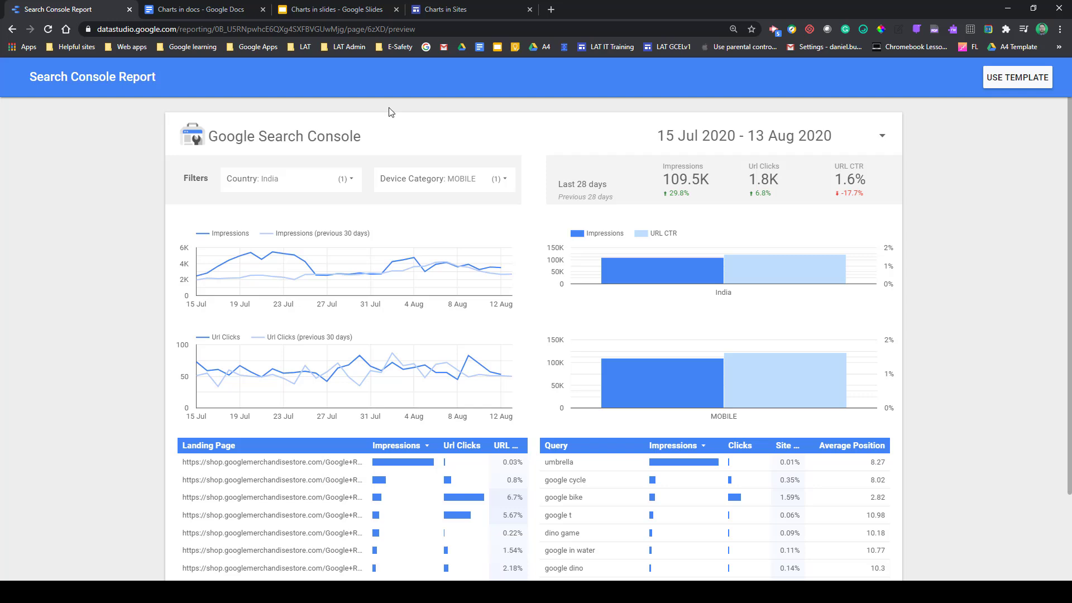
- In the Charts in docs document, insert the first Student Exams chart from the Sharing your data spreadsheet, linked to its source
left_click(204, 12)
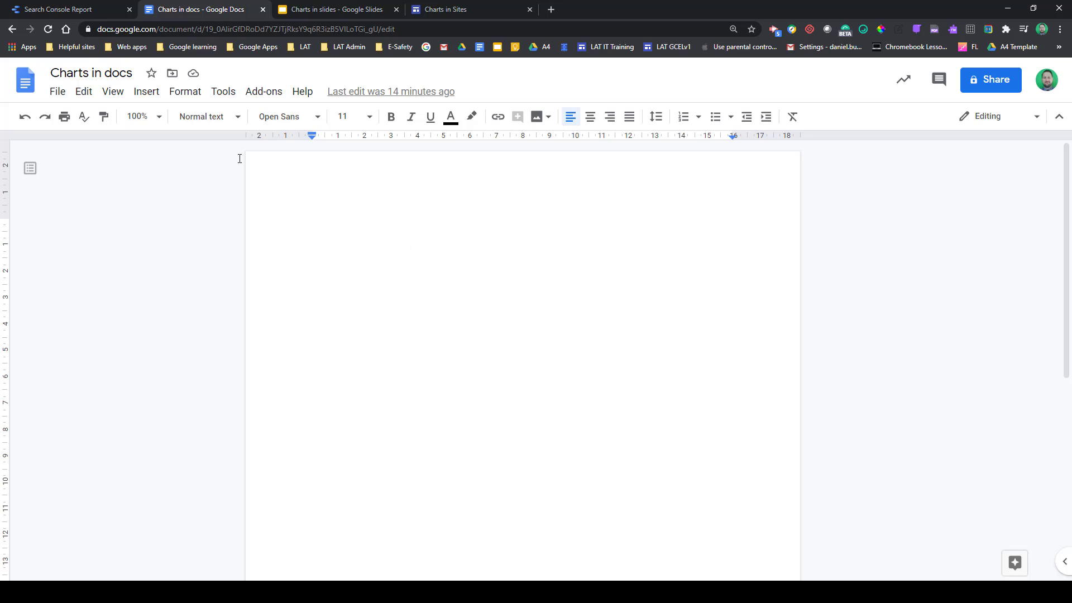
left_click(145, 95)
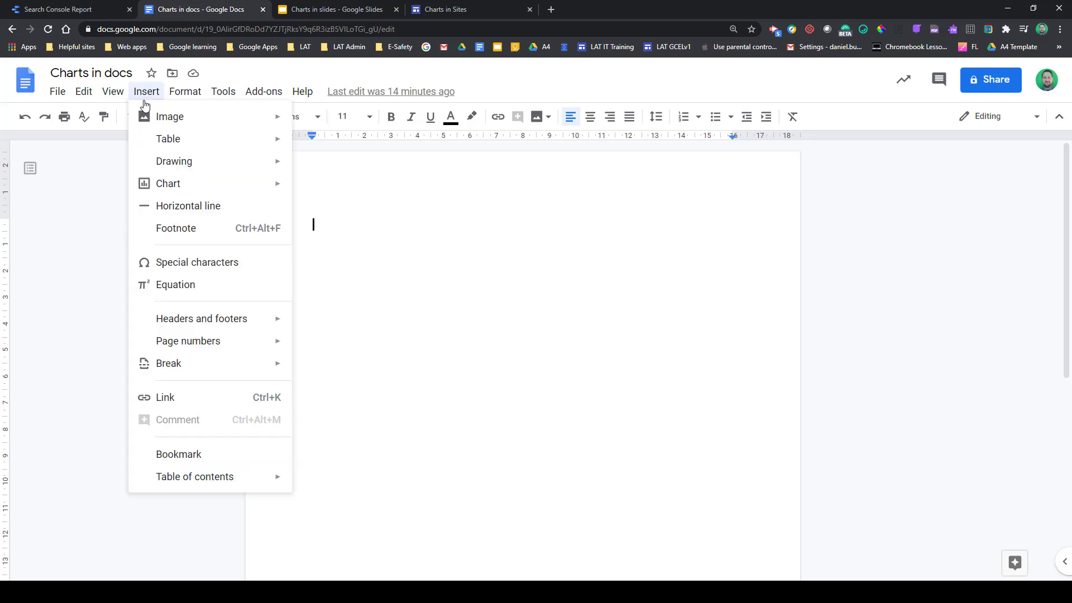
mouse_move(158, 185)
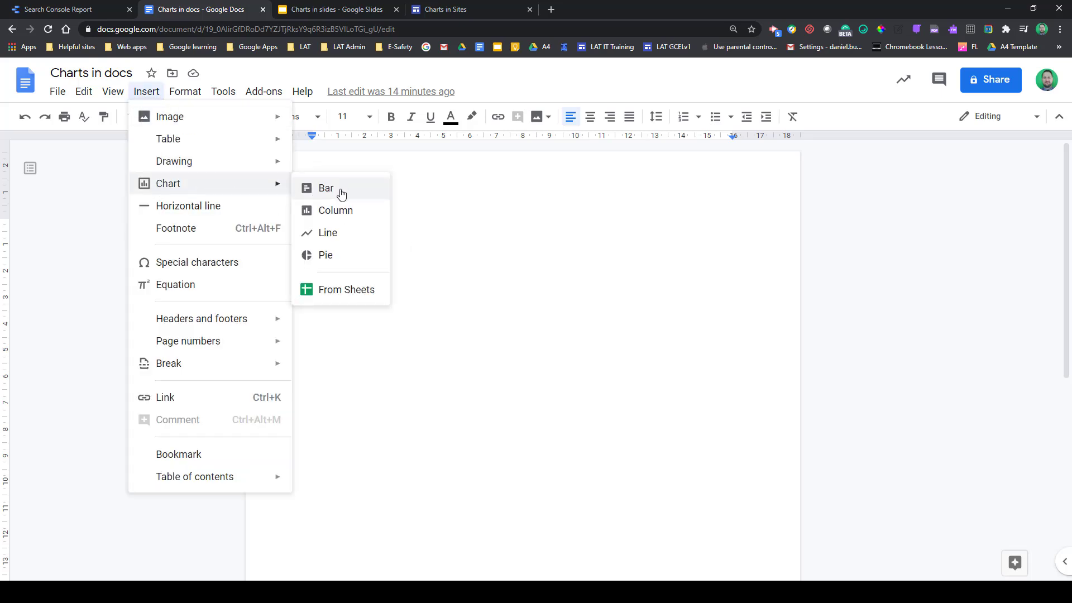
left_click(338, 297)
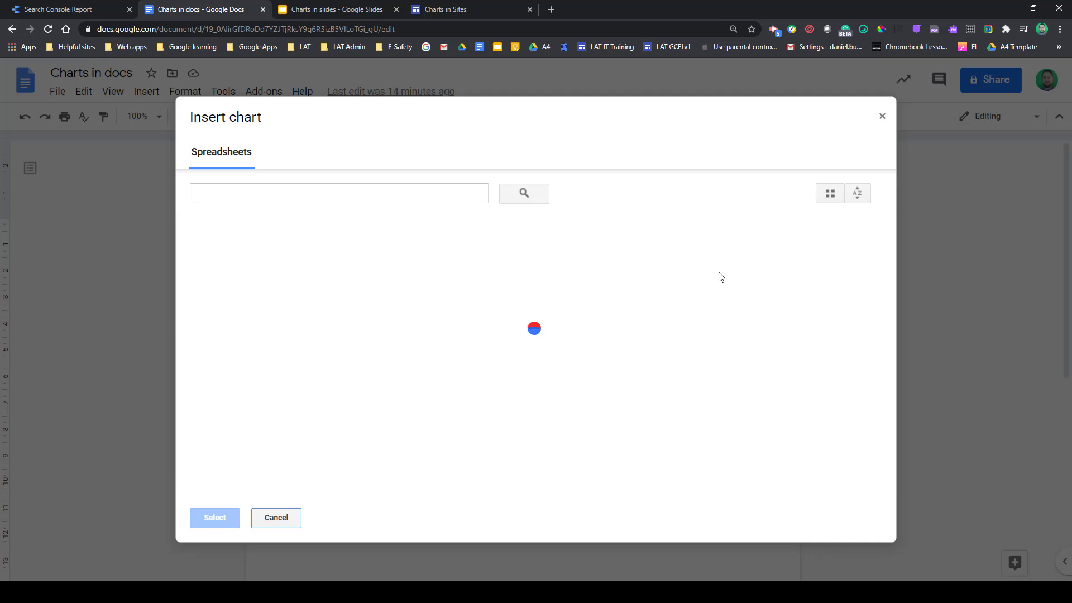
left_click(282, 265)
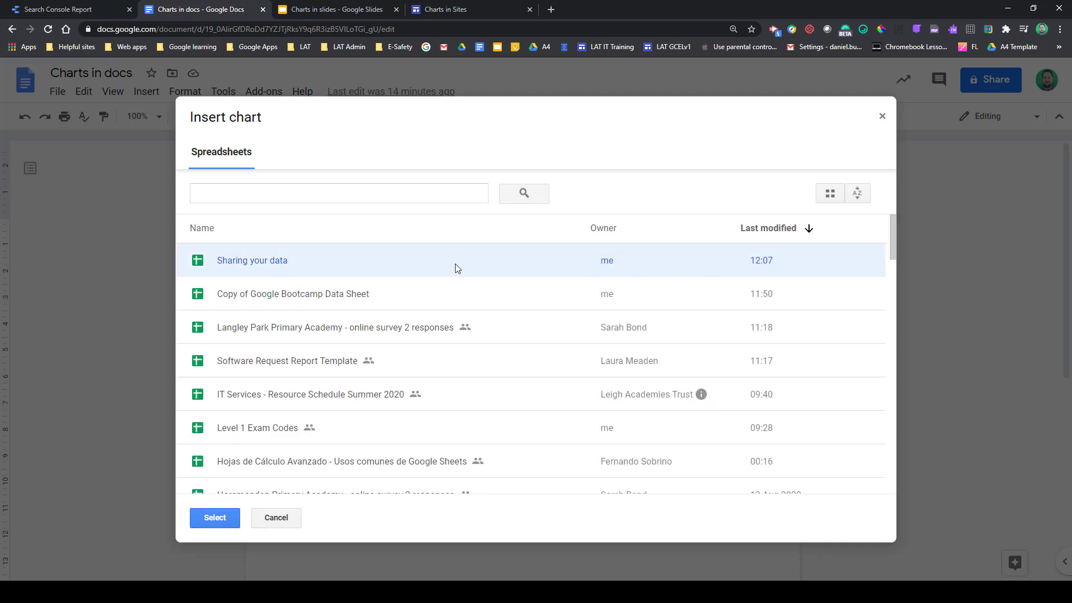
left_click(213, 521)
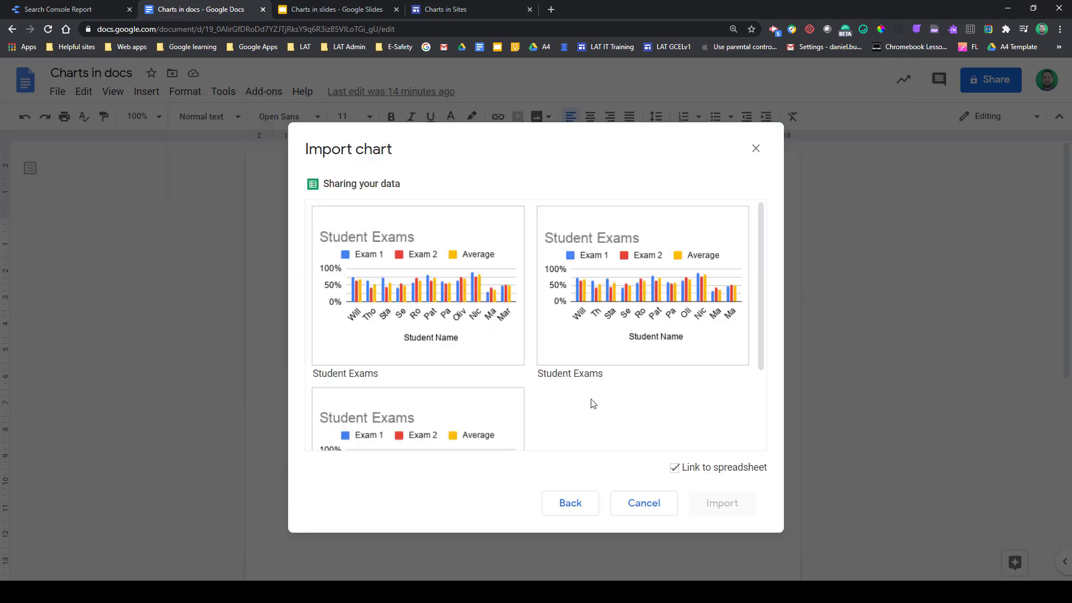
left_click(441, 285)
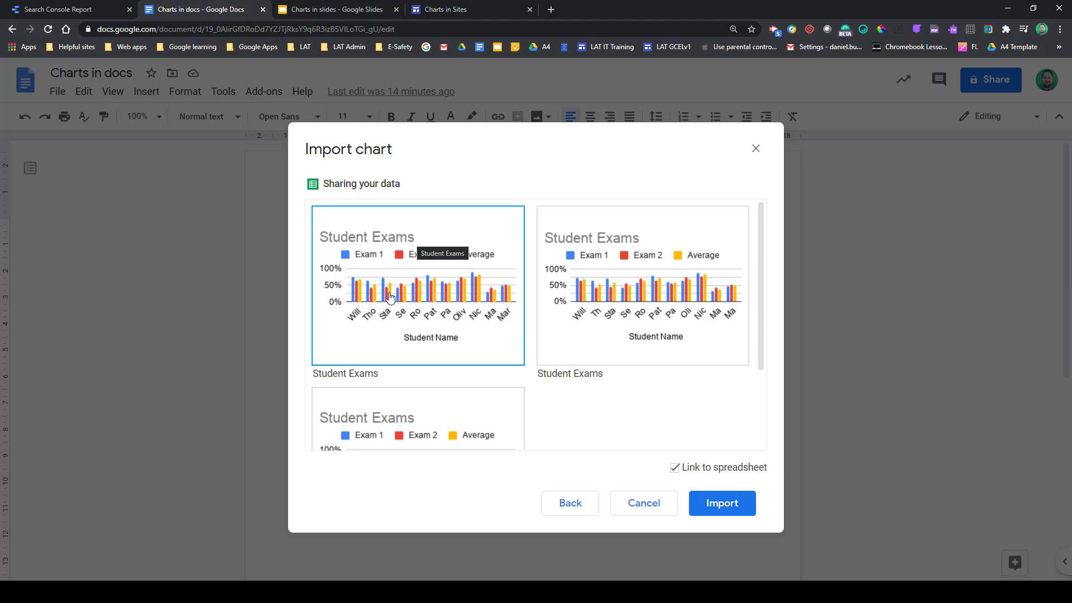
left_click(721, 505)
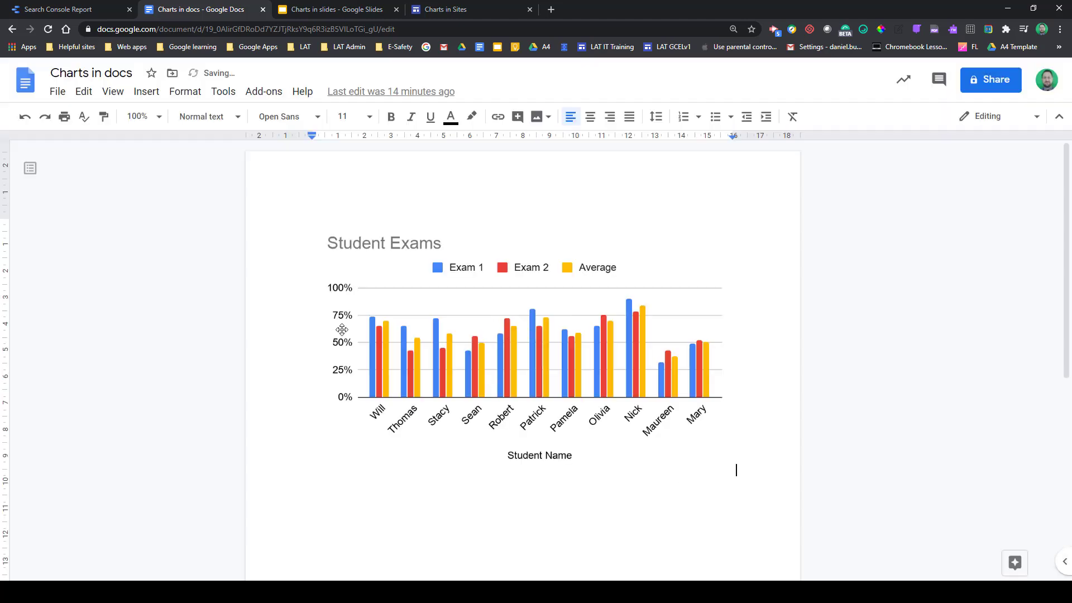
- Look at the link options of the Student Exams chart inserted in the document
left_click(469, 317)
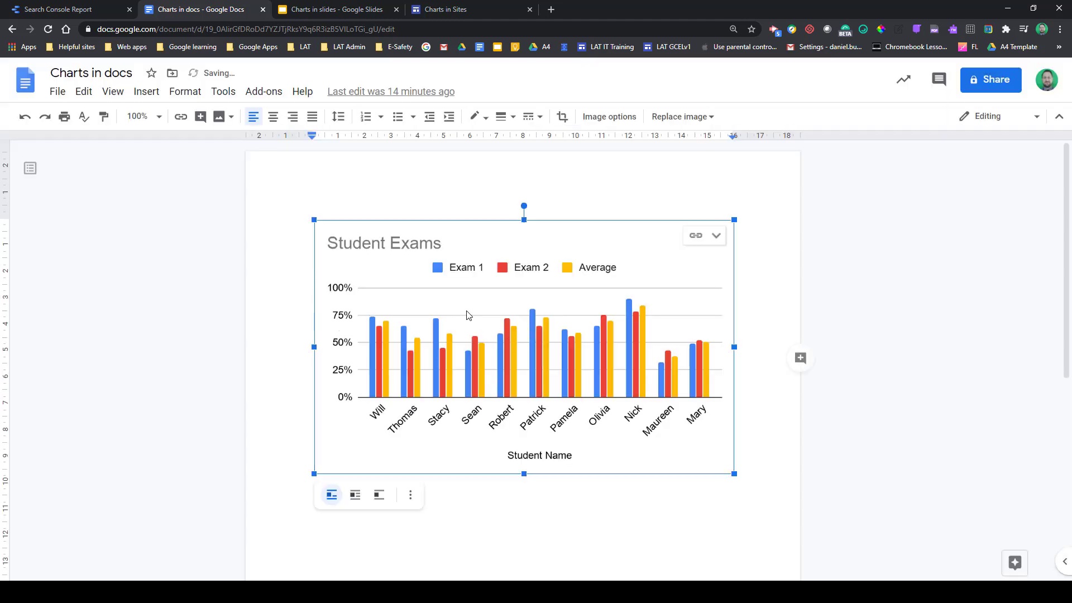
left_click(716, 237)
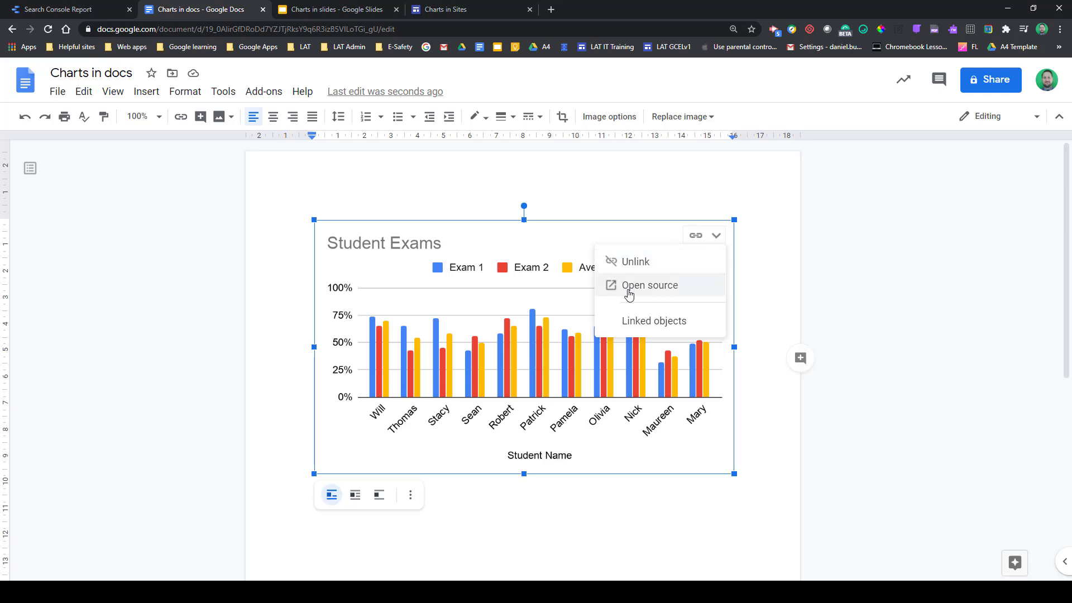
key("Escape")
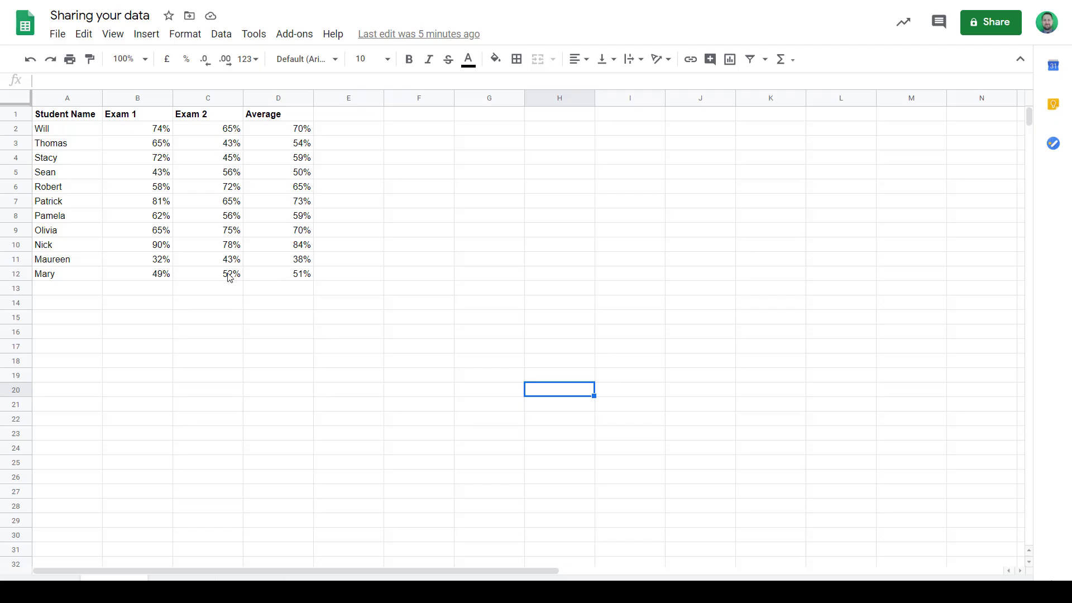
- Set cell C12 in the Sharing your data spreadsheet to 30% and update the linked chart in the Charts in docs document
left_click(219, 276)
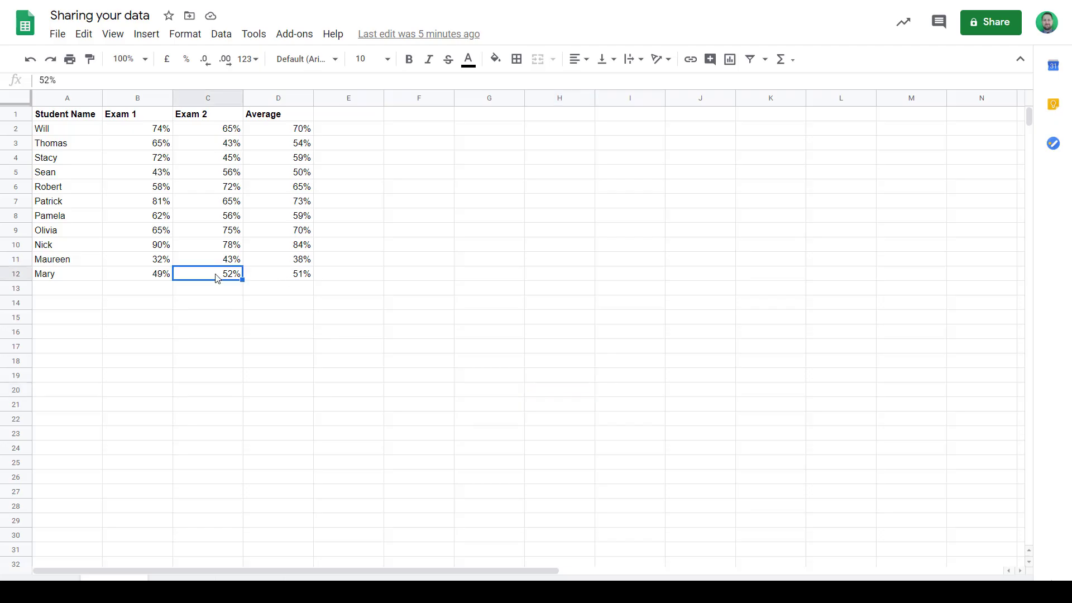
type("30")
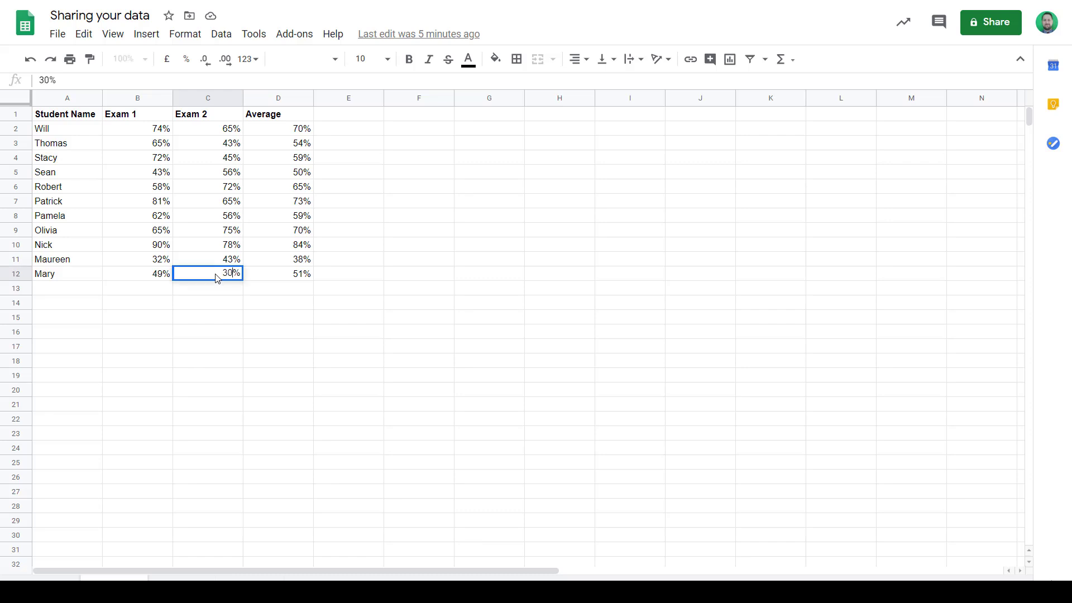
key("Return")
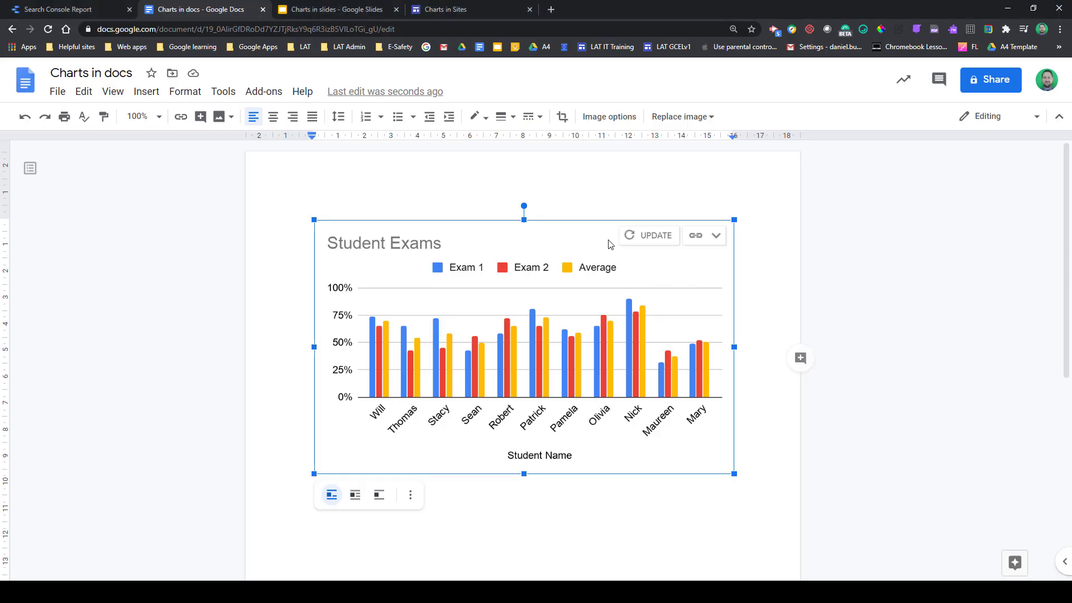
left_click(641, 240)
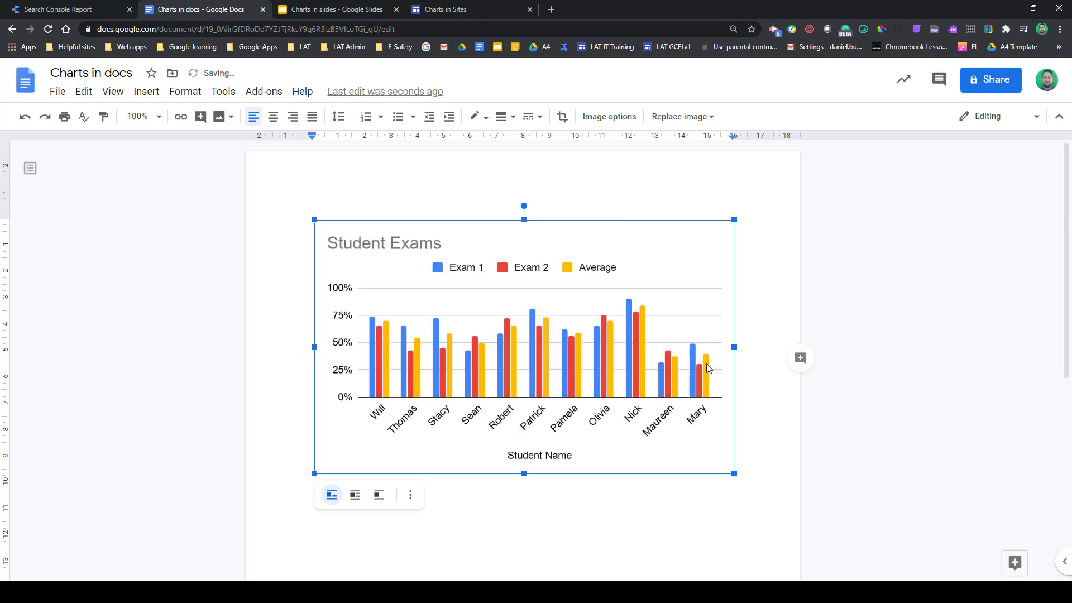
- In the Charts in slides presentation, start inserting a chart from Sheets and choose the Sharing your data spreadsheet as its source
left_click(360, 10)
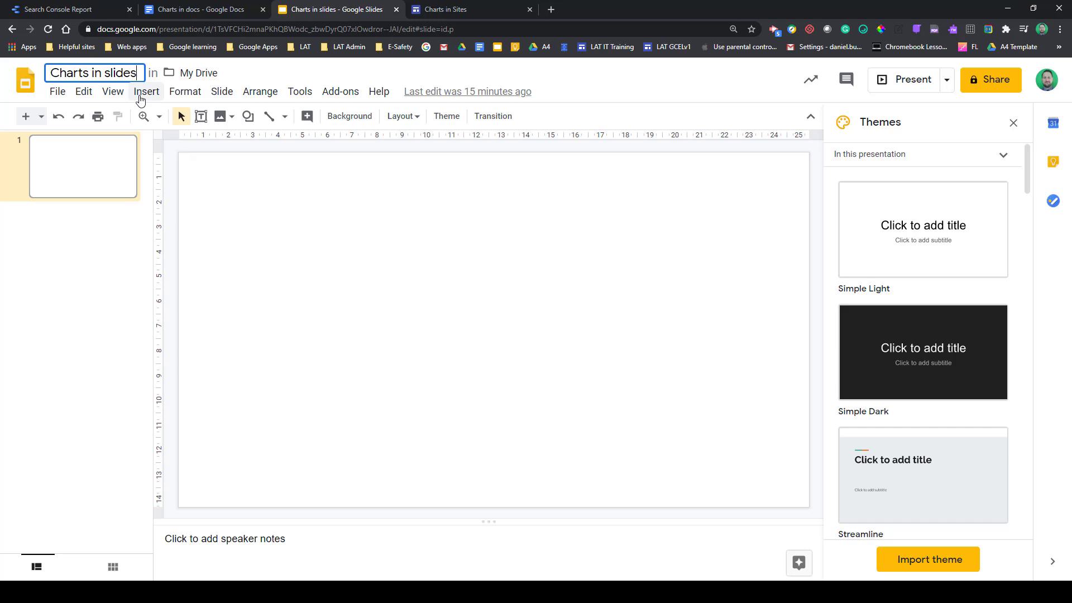
left_click(144, 93)
mouse_move(273, 252)
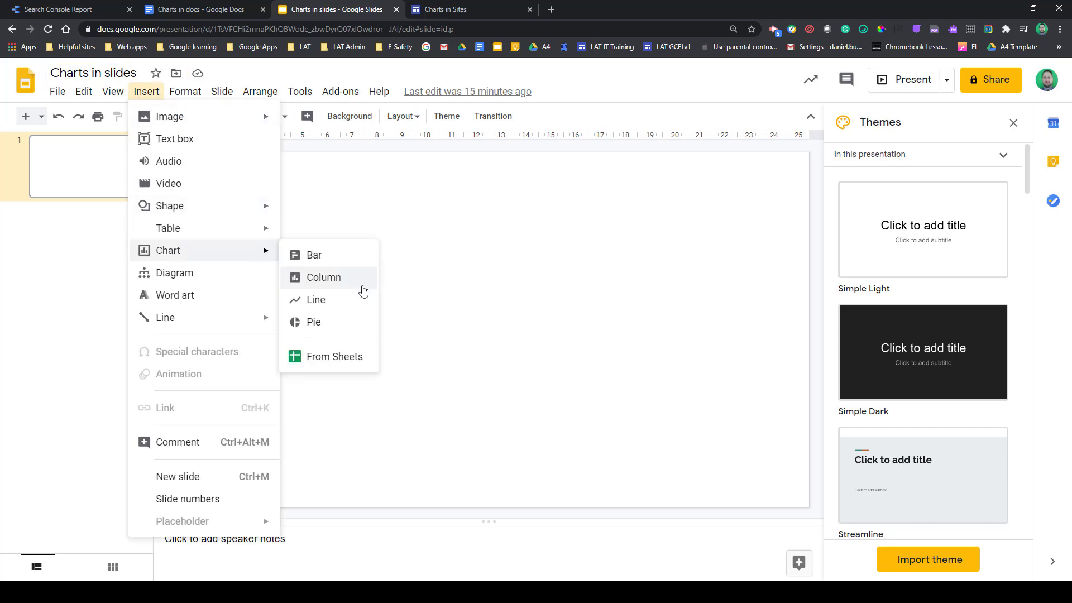
left_click(317, 358)
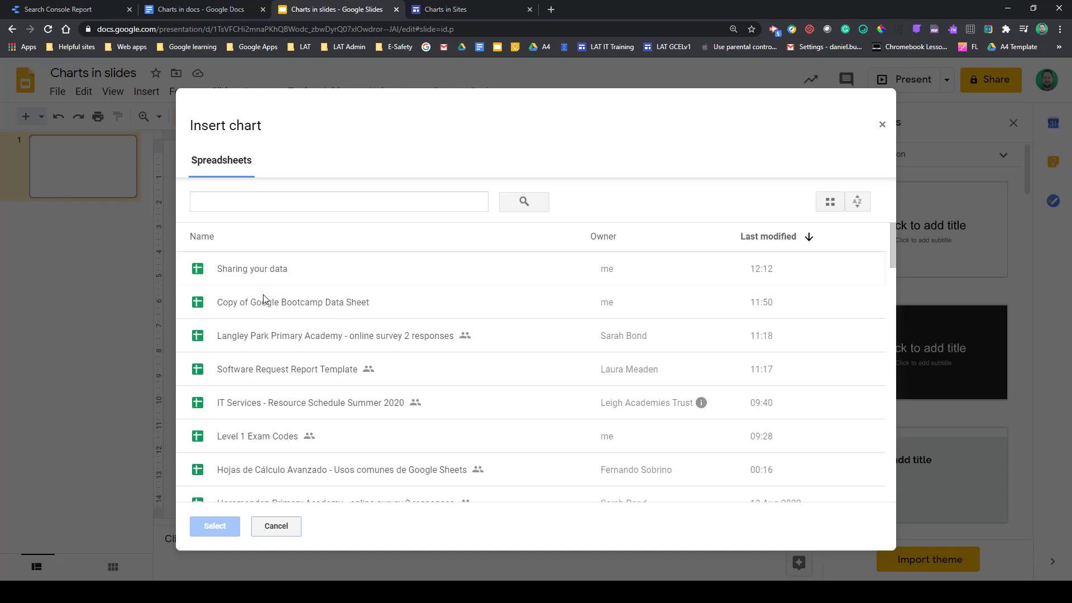
left_click(269, 271)
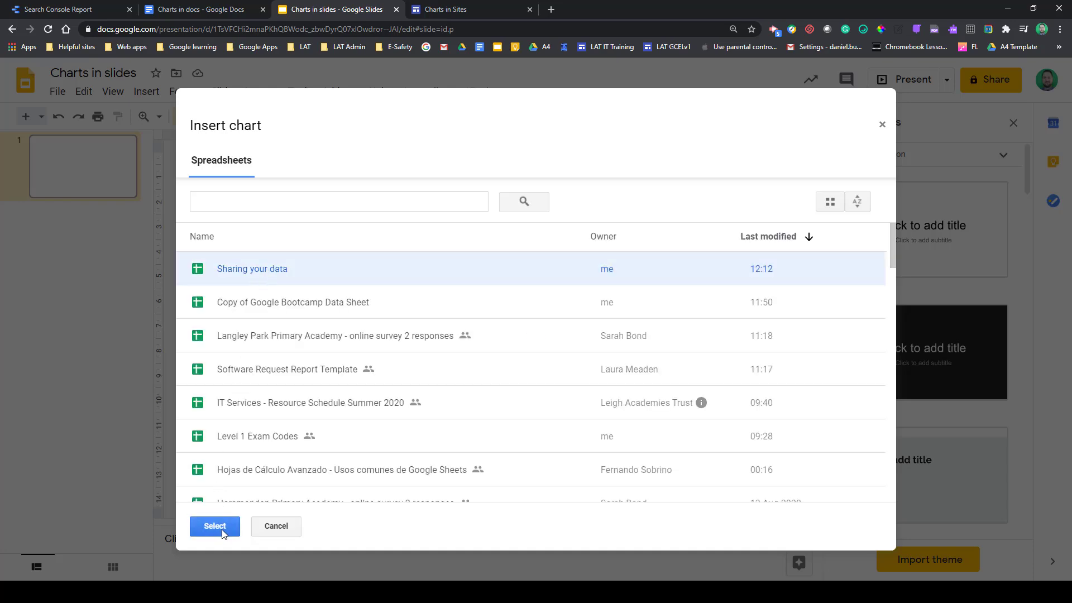